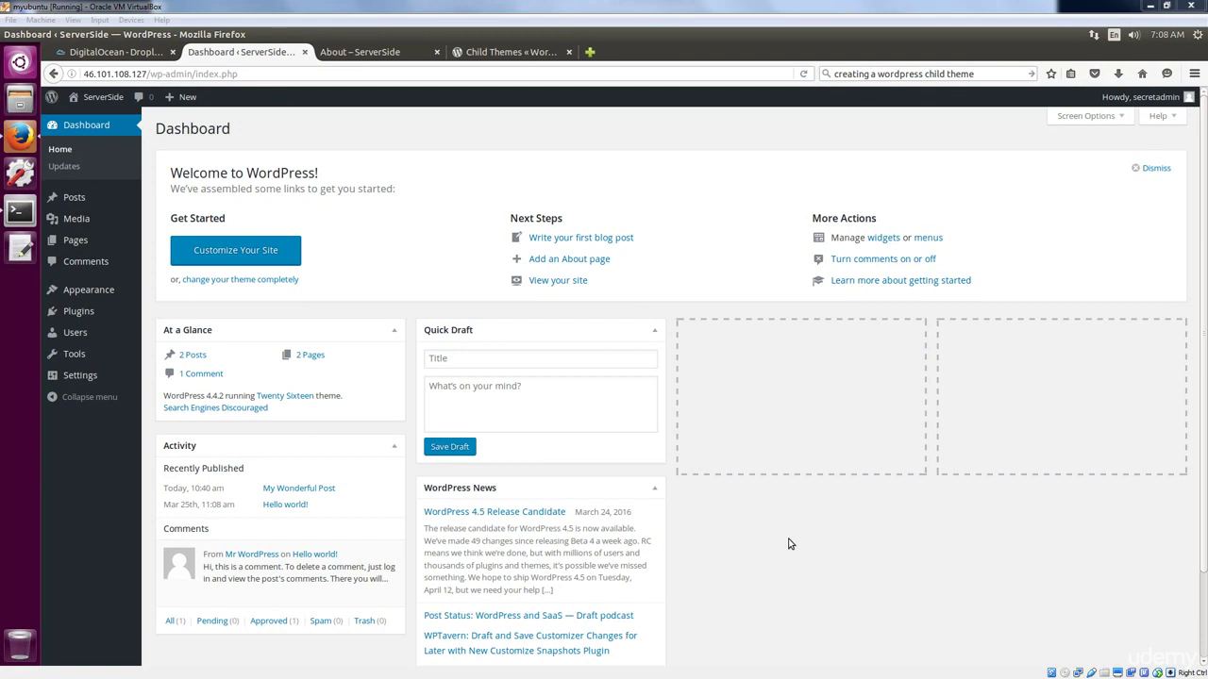
Search the plugin directory for woocommerce from the Add Plugins page.
{"action": "mouse_move", "coordinate": [105, 355]}
{"action": "left_click", "coordinate": [108, 312]}
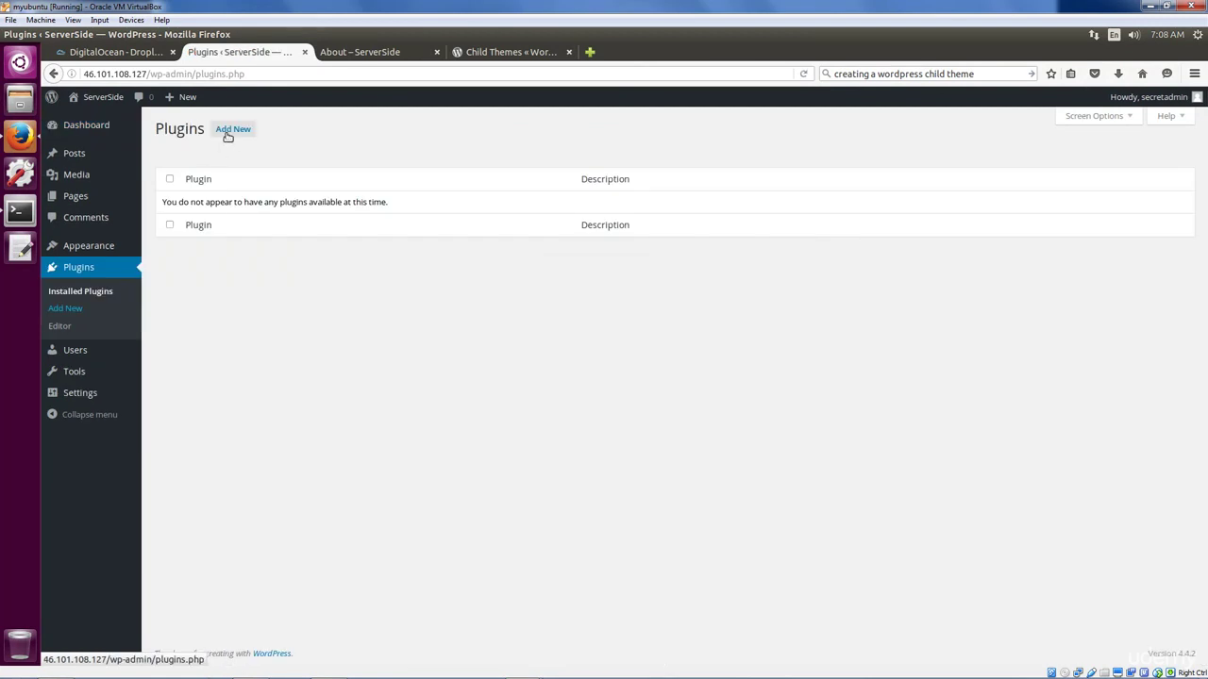
{"action": "left_click", "coordinate": [228, 133]}
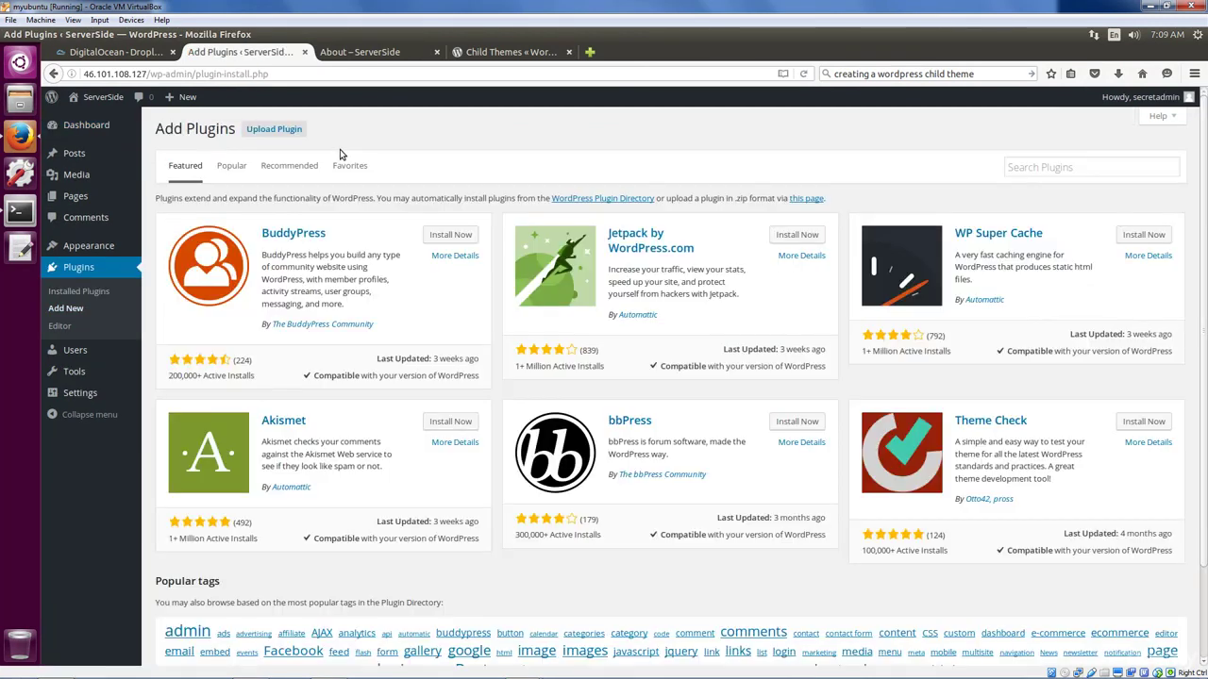
{"action": "left_click", "coordinate": [1059, 169]}
{"action": "type", "text": "w"}
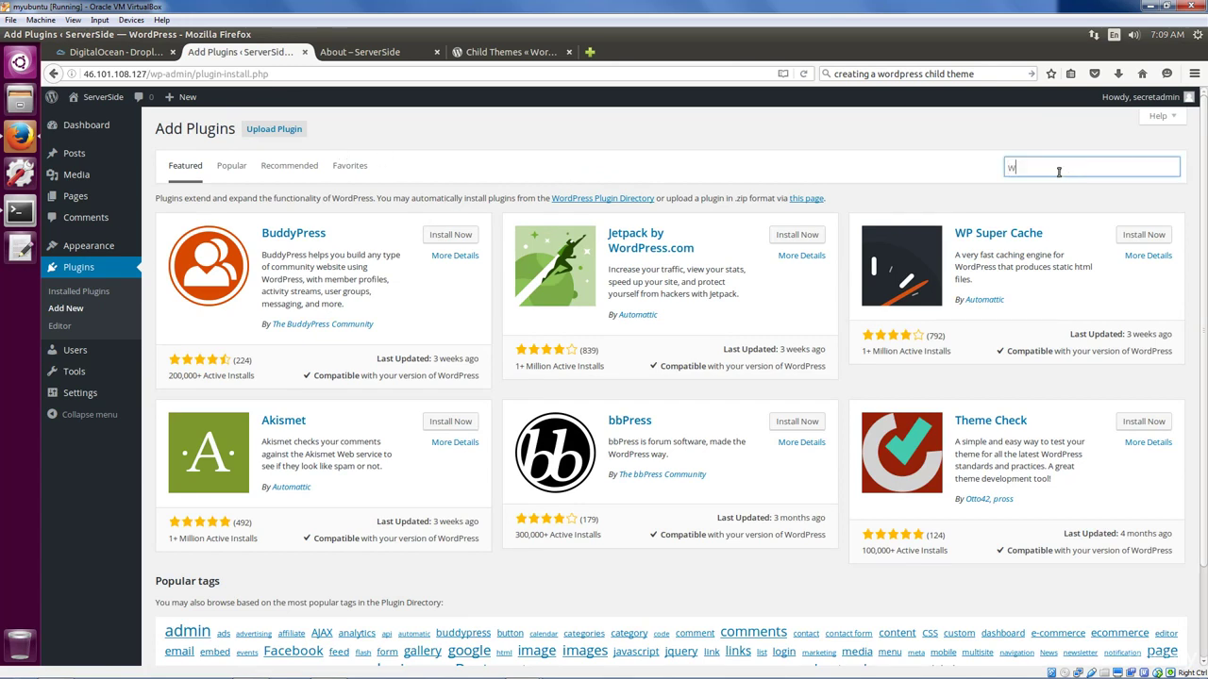
{"action": "type", "text": "oocommerce"}
{"action": "key", "text": "Return"}
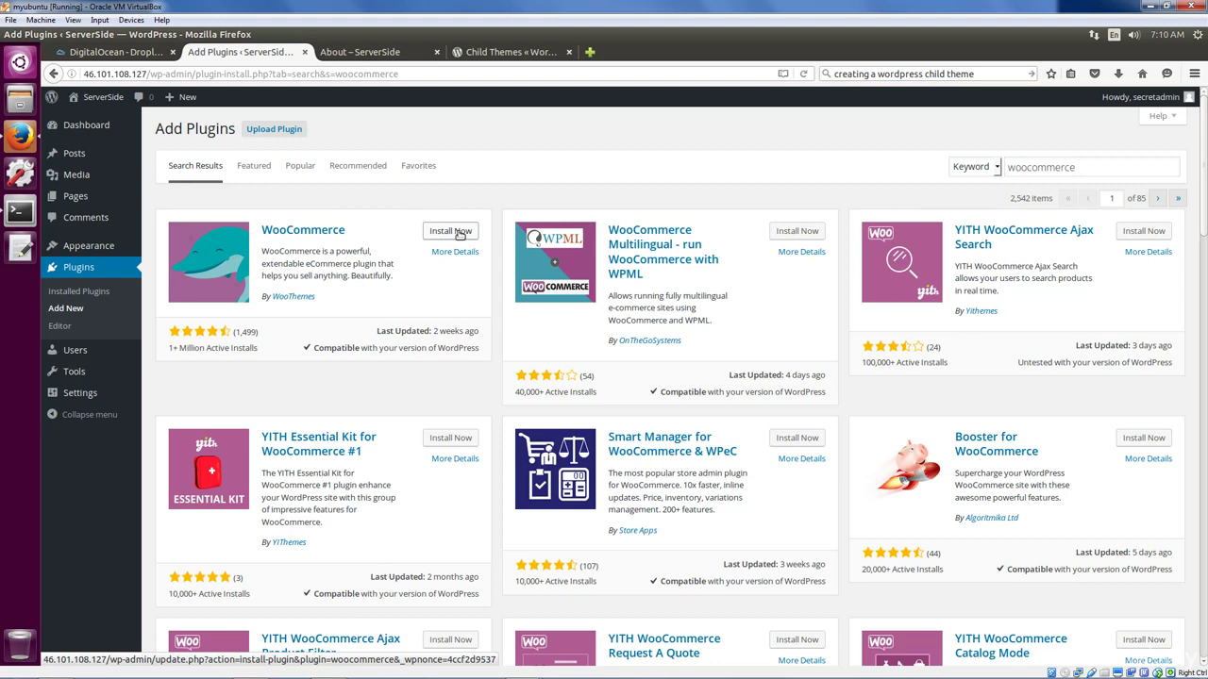
Install and activate the WooCommerce plugin.
{"action": "left_click", "coordinate": [459, 234]}
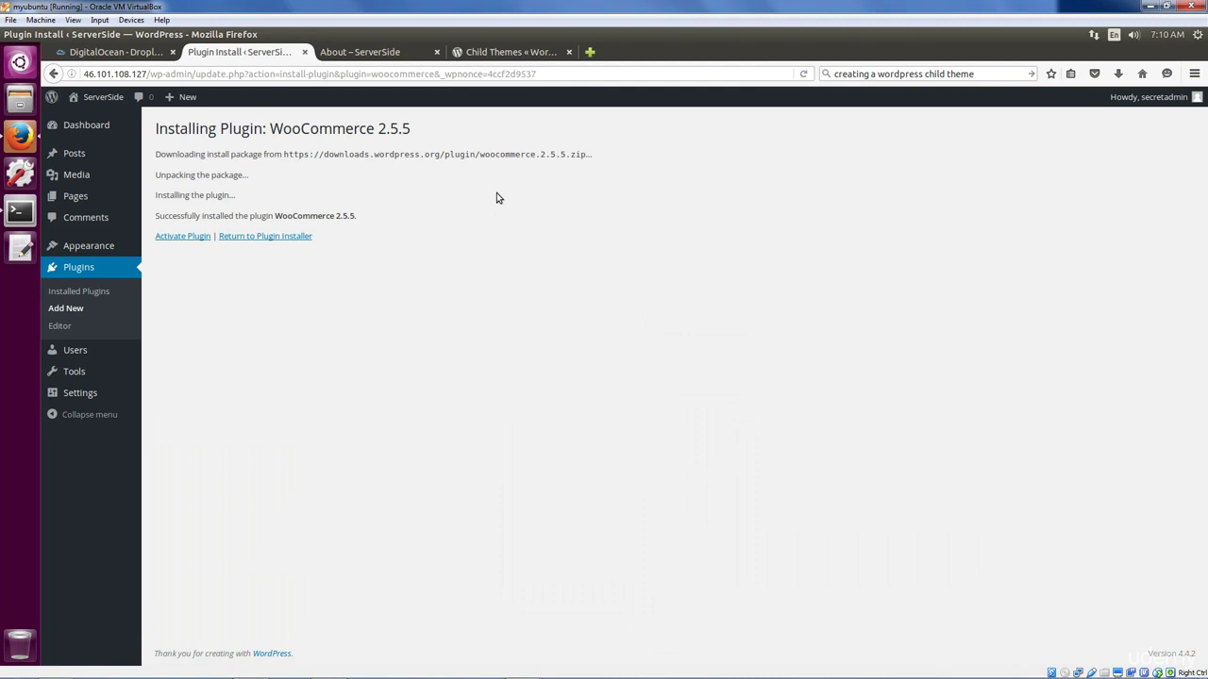
{"action": "left_click", "coordinate": [199, 238]}
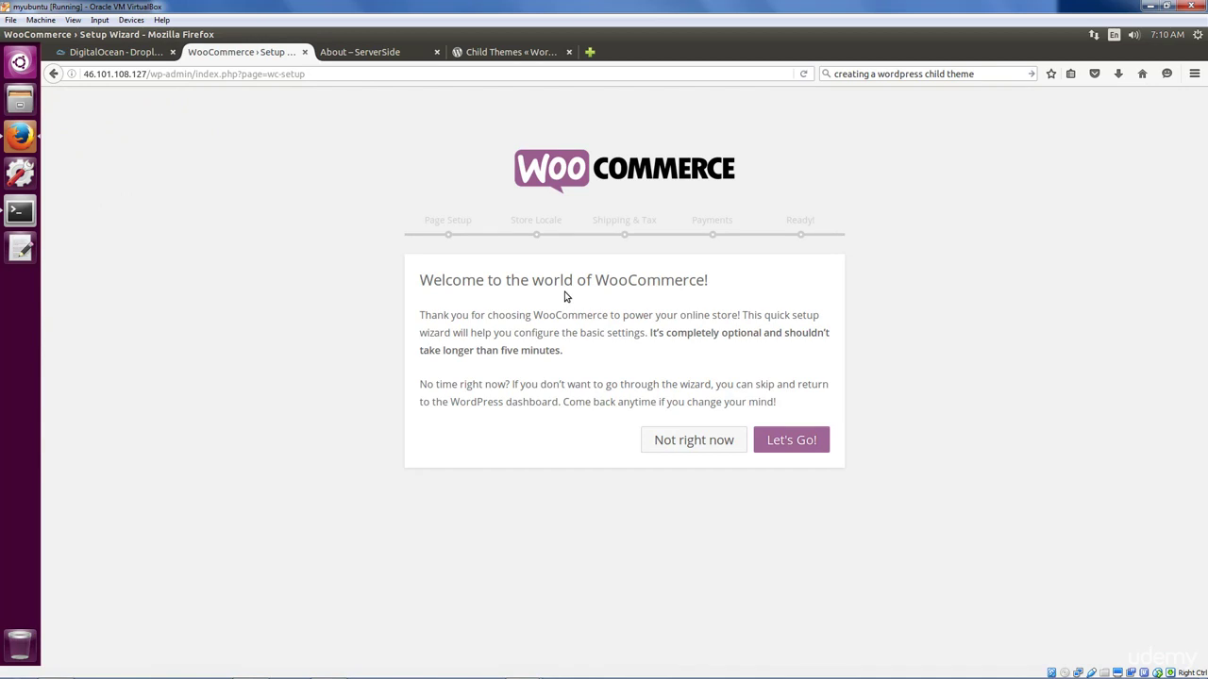
Start the WooCommerce setup wizard and accept creation of the Shop, Cart, Checkout and My Account pages.
{"action": "left_click", "coordinate": [808, 444]}
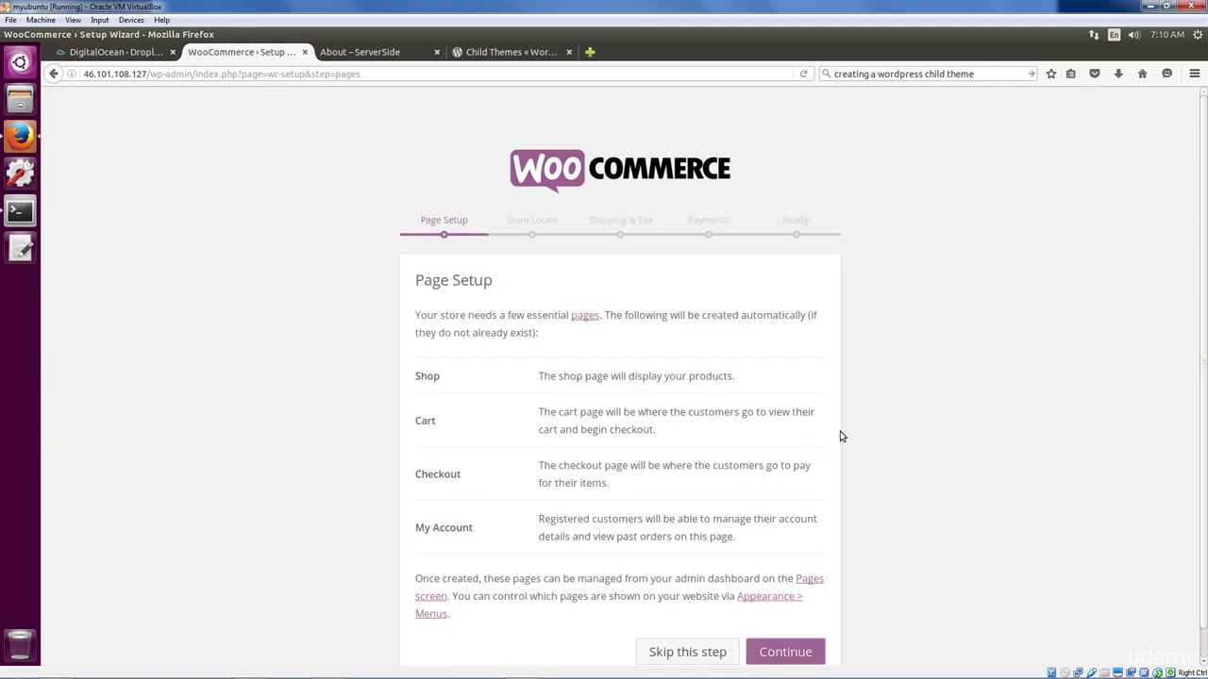
{"action": "scroll", "coordinate": [859, 425], "scroll_direction": "down", "scroll_amount": 1}
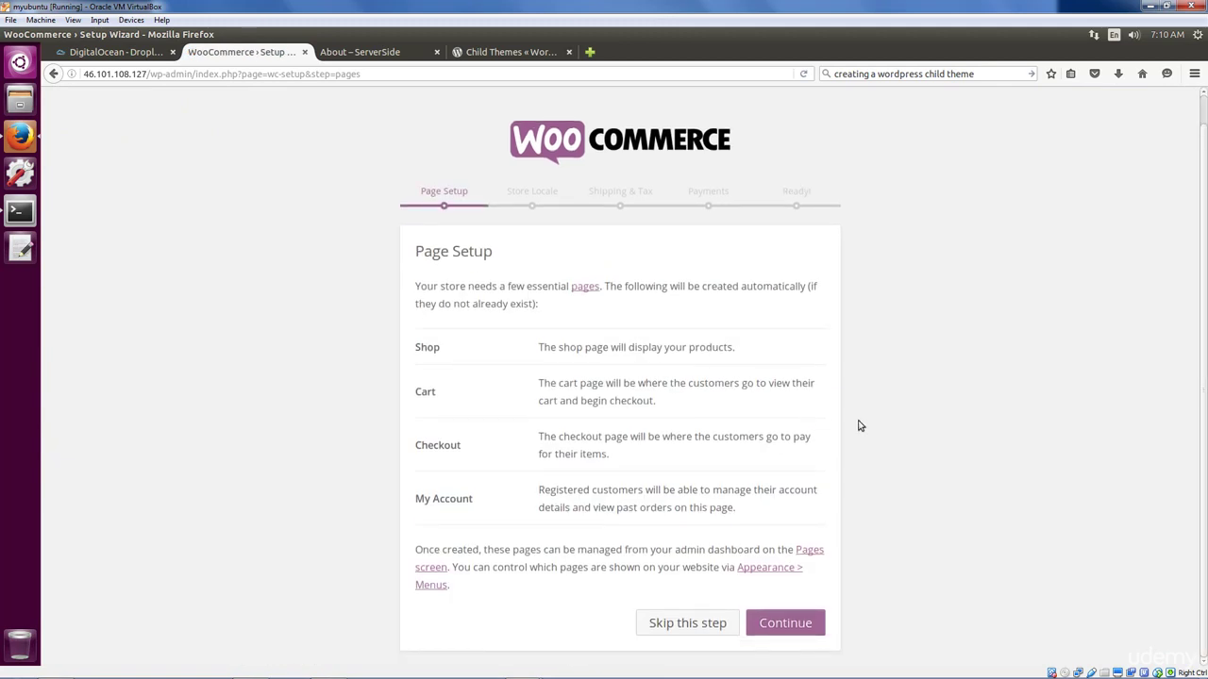
{"action": "left_click", "coordinate": [795, 622]}
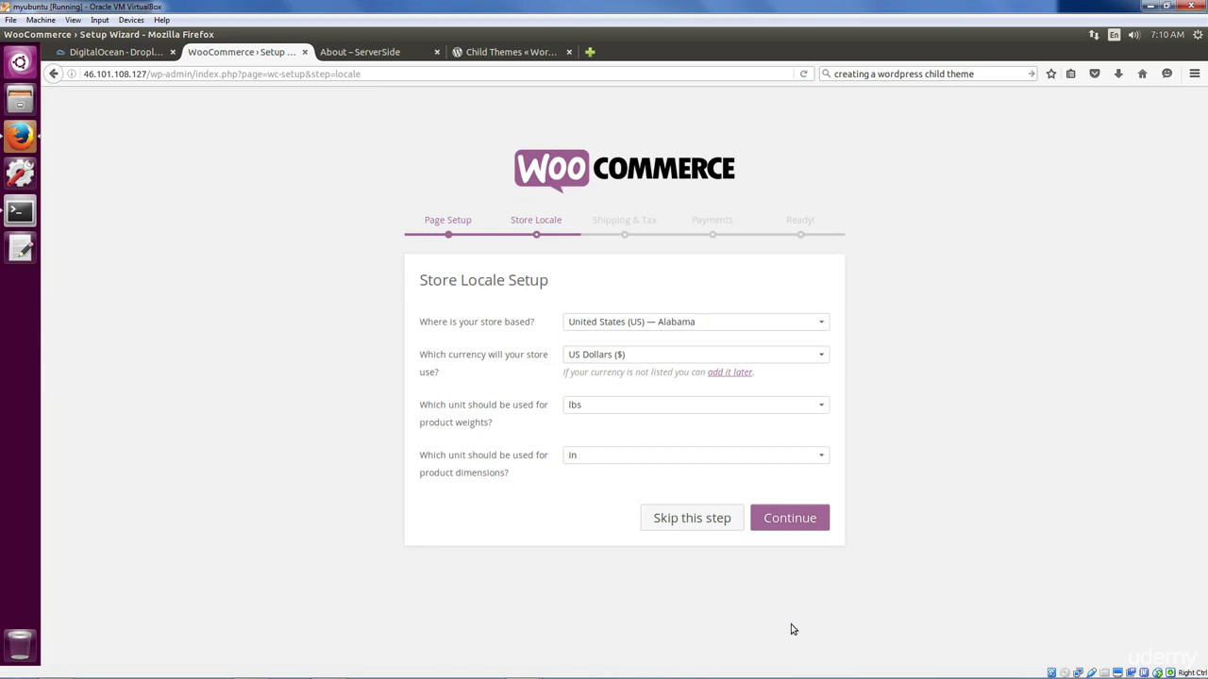
Set the store location to United States (US) — Oregon and accept the store locale settings.
{"action": "left_click", "coordinate": [695, 322]}
{"action": "type", "text": "oreg"}
{"action": "left_click", "coordinate": [613, 444]}
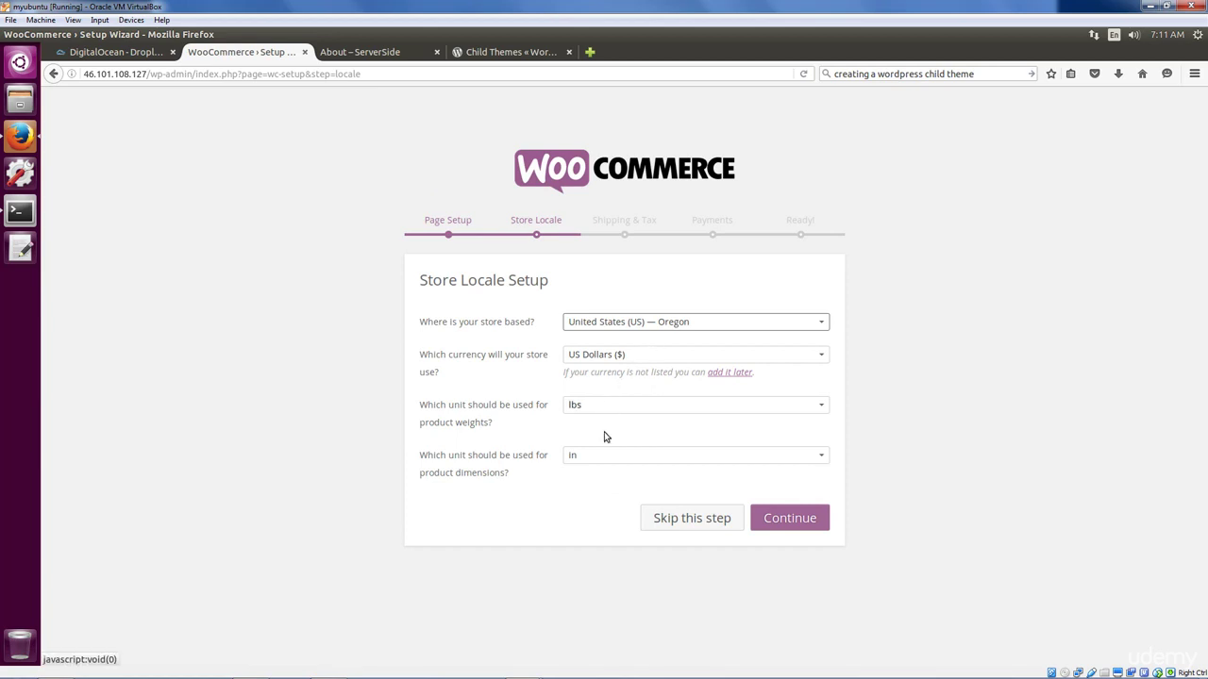
{"action": "left_click", "coordinate": [774, 520]}
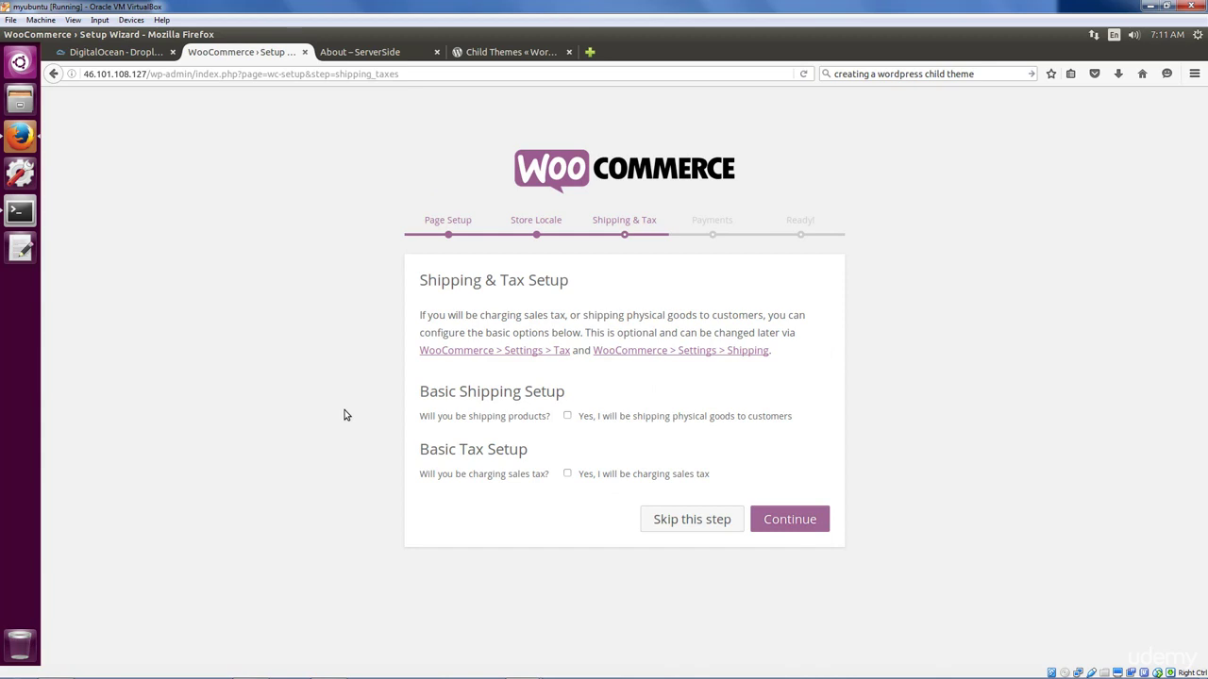
Enable sales tax with prices entered exclusive of tax, and skip the payments setup.
{"action": "left_click", "coordinate": [611, 477]}
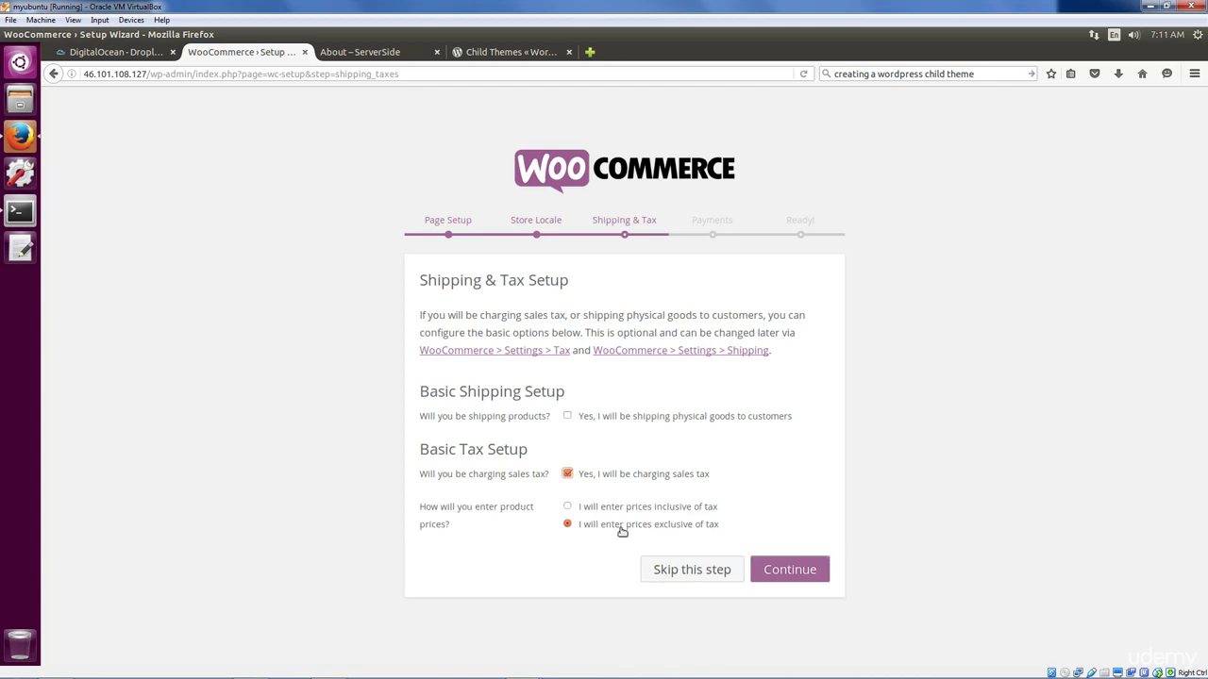
{"action": "left_click", "coordinate": [807, 570]}
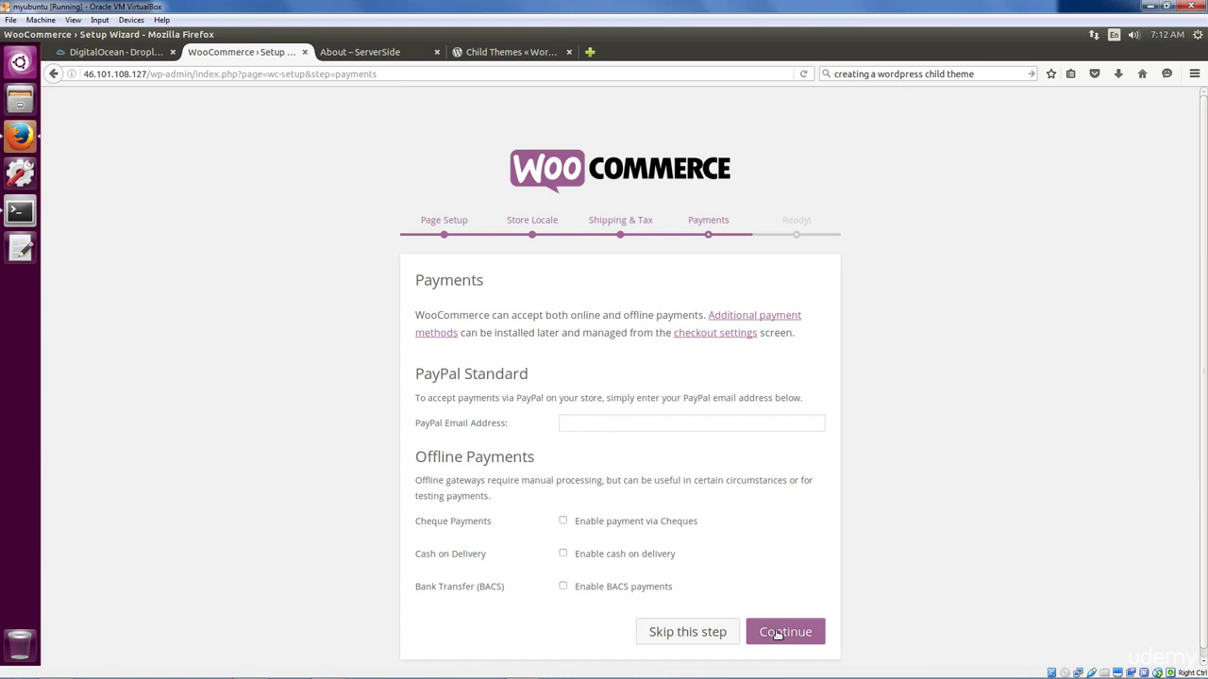
{"action": "left_click", "coordinate": [710, 633]}
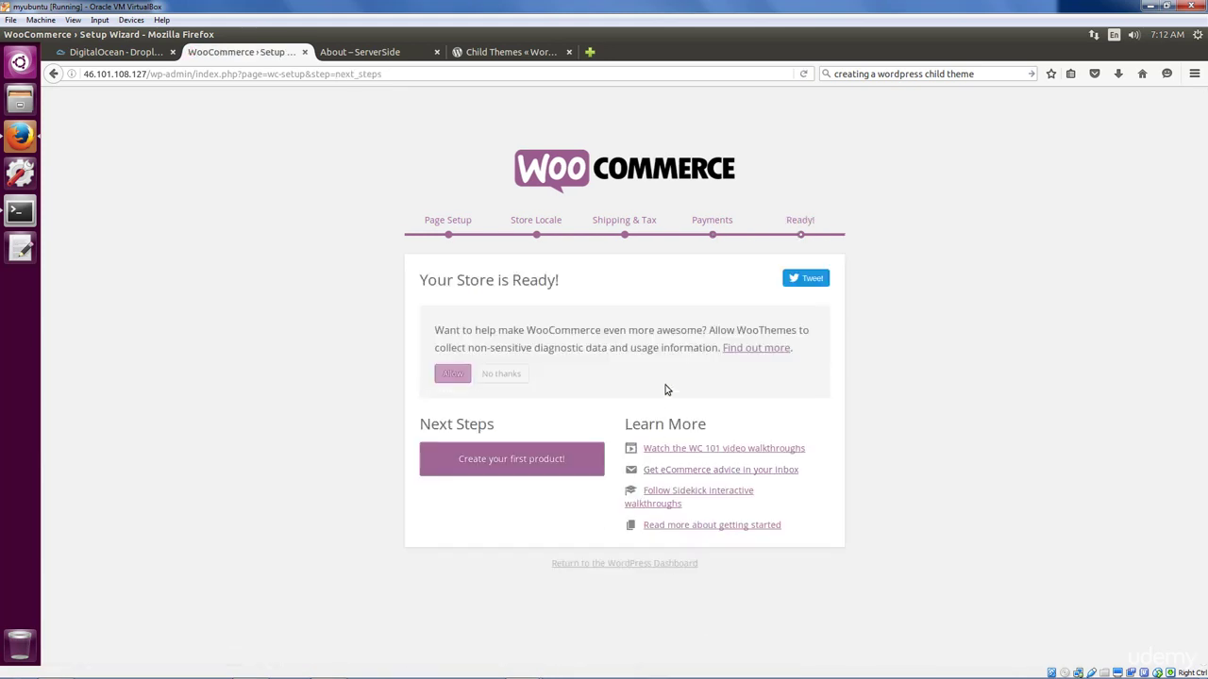
Decline sharing usage data with WooThemes and start creating the first product.
{"action": "left_click", "coordinate": [508, 374]}
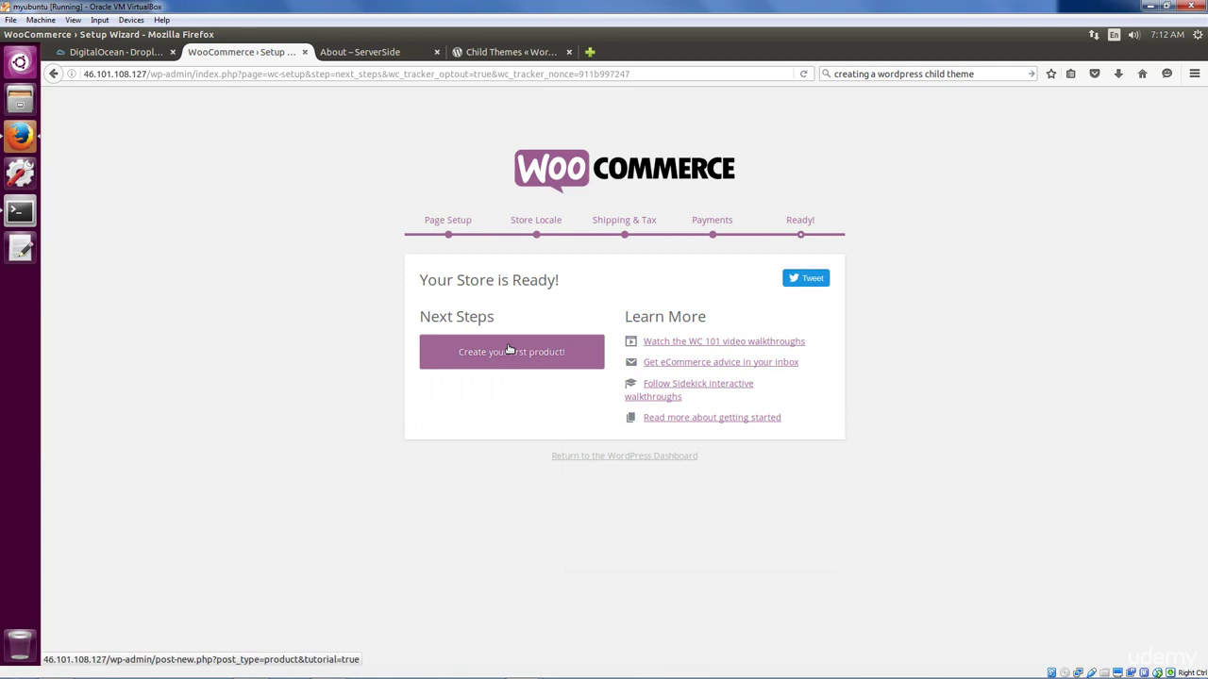
{"action": "left_click", "coordinate": [505, 366]}
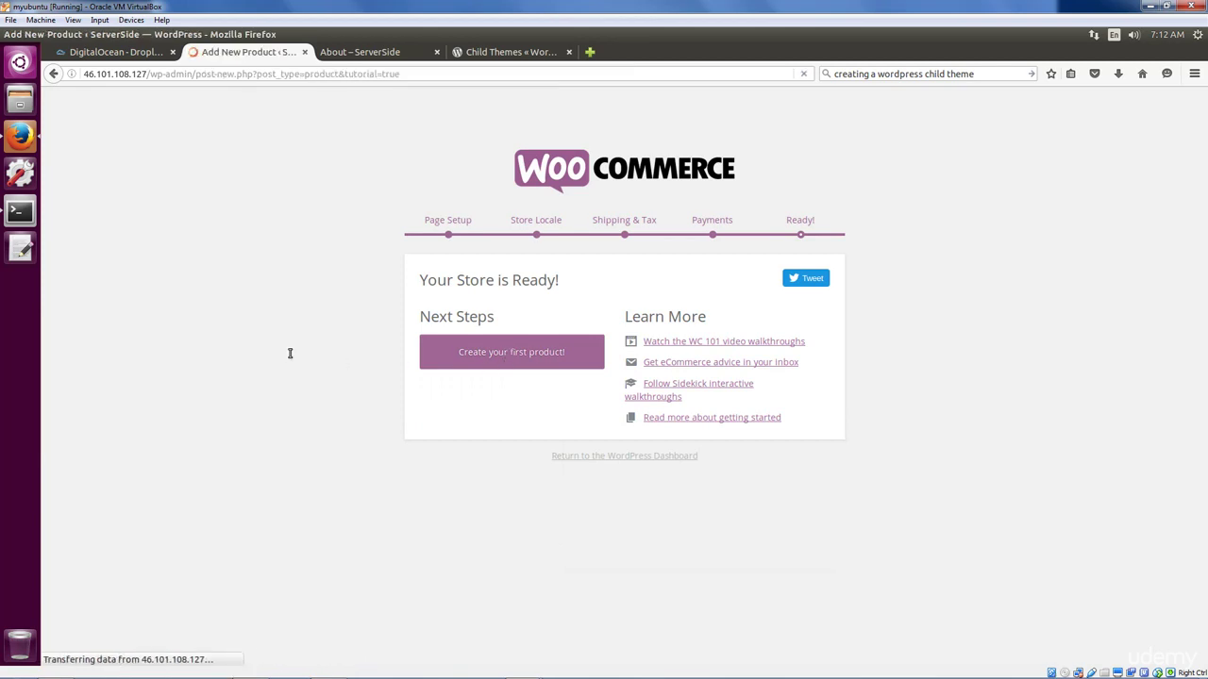
Name the product Boodleschmanker and enter the description "Schmanks all the boodles. ALL OF THEM!".
{"action": "type", "text": "Boodlesch"}
{"action": "type", "text": "manker"}
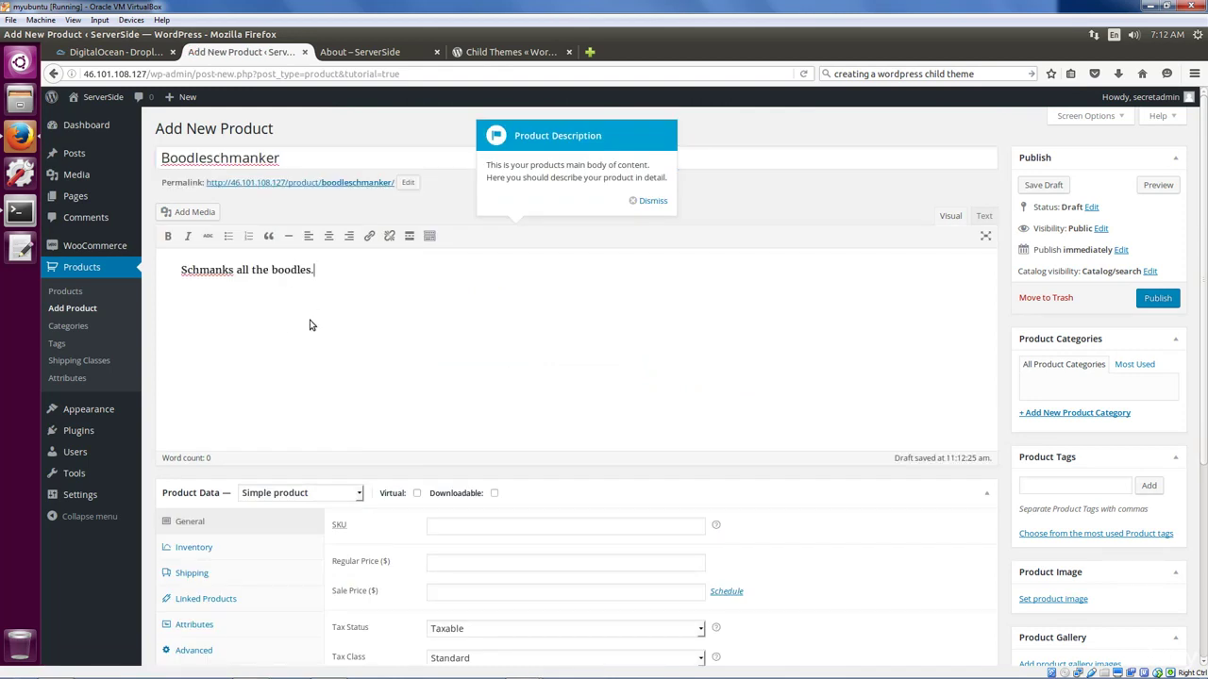
{"action": "type", "text": ". All"}
{"action": "key", "text": "BackSpace"}
{"action": "key", "text": "BackSpace"}
{"action": "key", "text": "BackSpace"}
{"action": "type", "text": "LL OF THEM!"}
Dismiss all the product tutorial tips, from Product Description through Publish Your Product.
{"action": "left_click", "coordinate": [651, 201]}
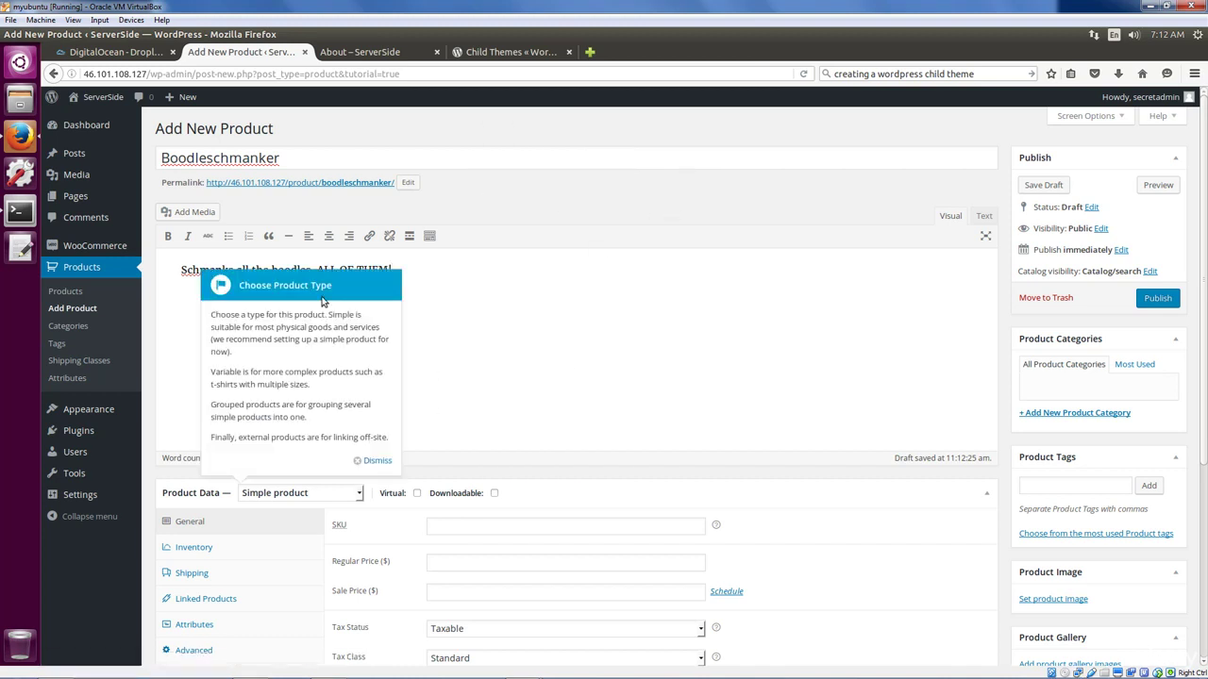
{"action": "left_click", "coordinate": [377, 464]}
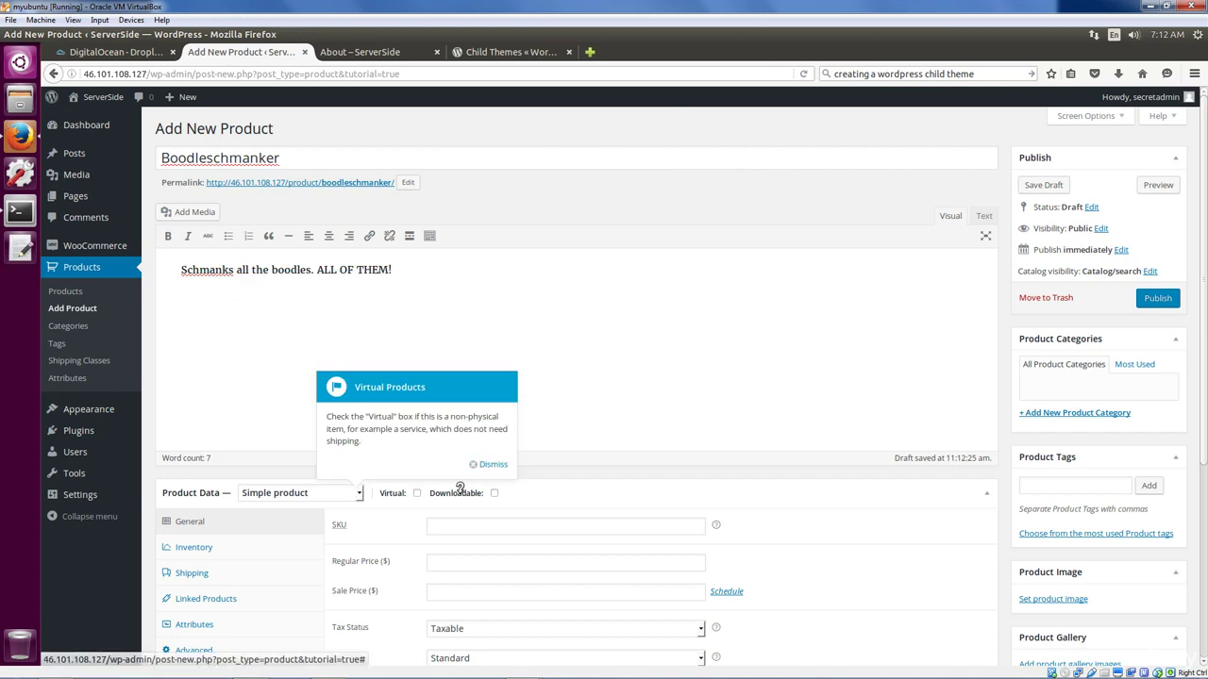
{"action": "left_click", "coordinate": [487, 466]}
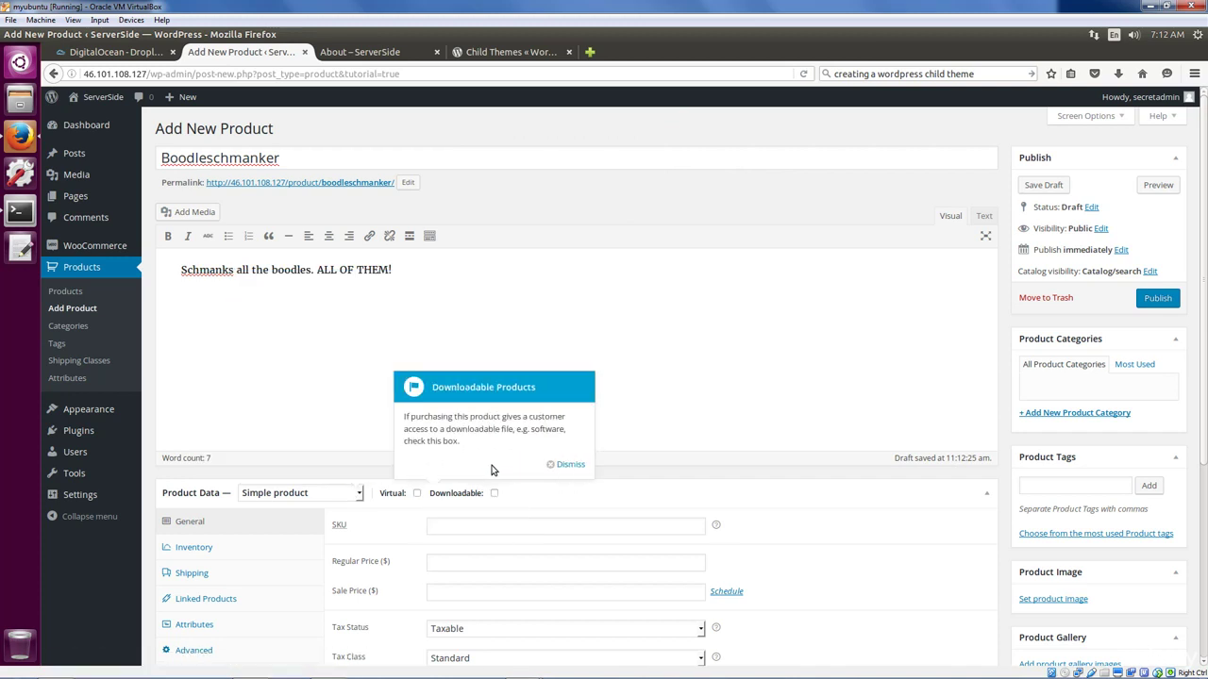
{"action": "left_click", "coordinate": [574, 466]}
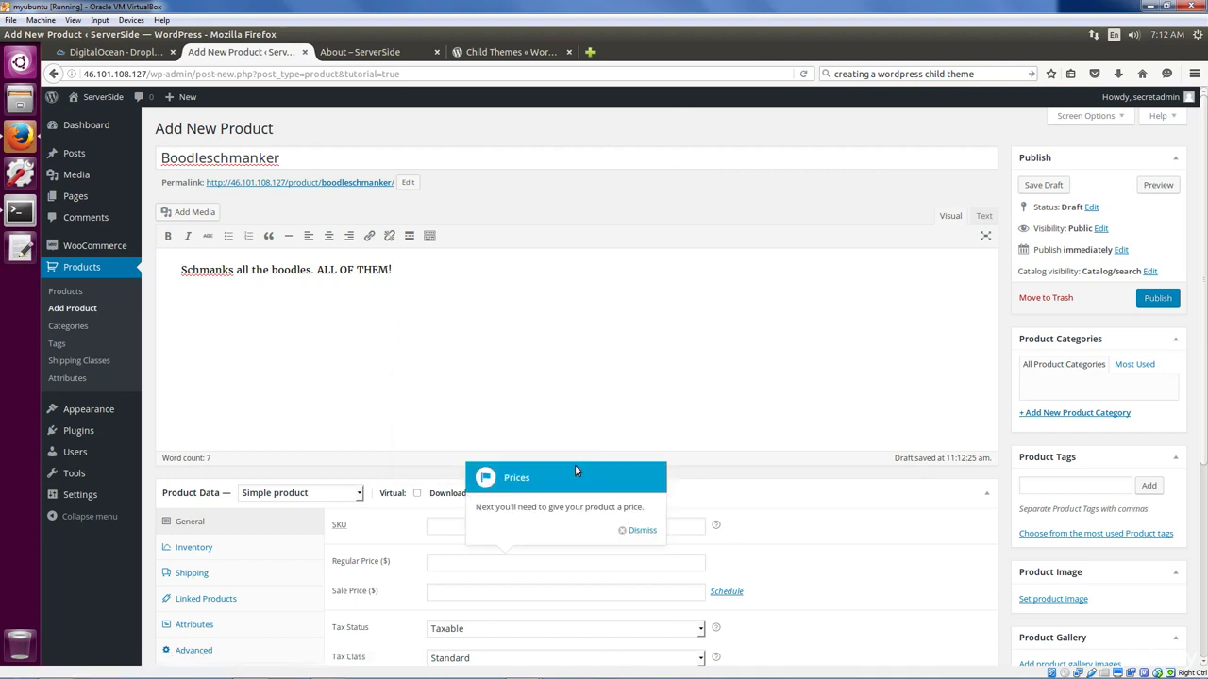
{"action": "left_click", "coordinate": [640, 531]}
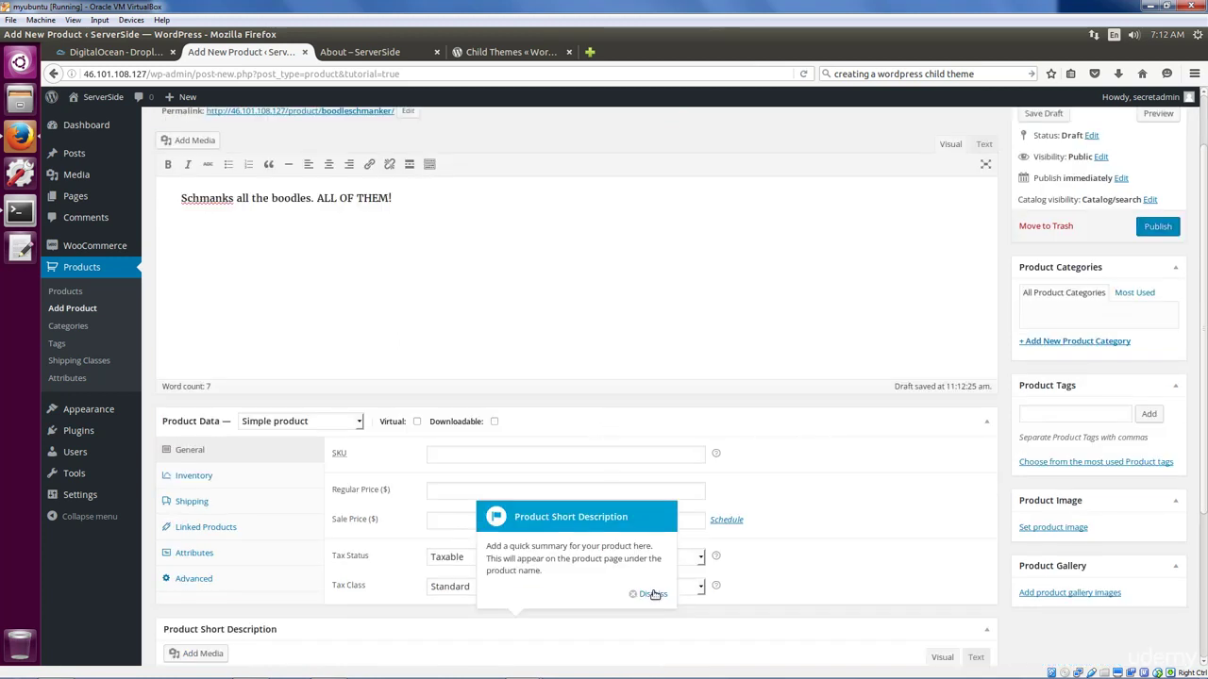
{"action": "left_click", "coordinate": [653, 595]}
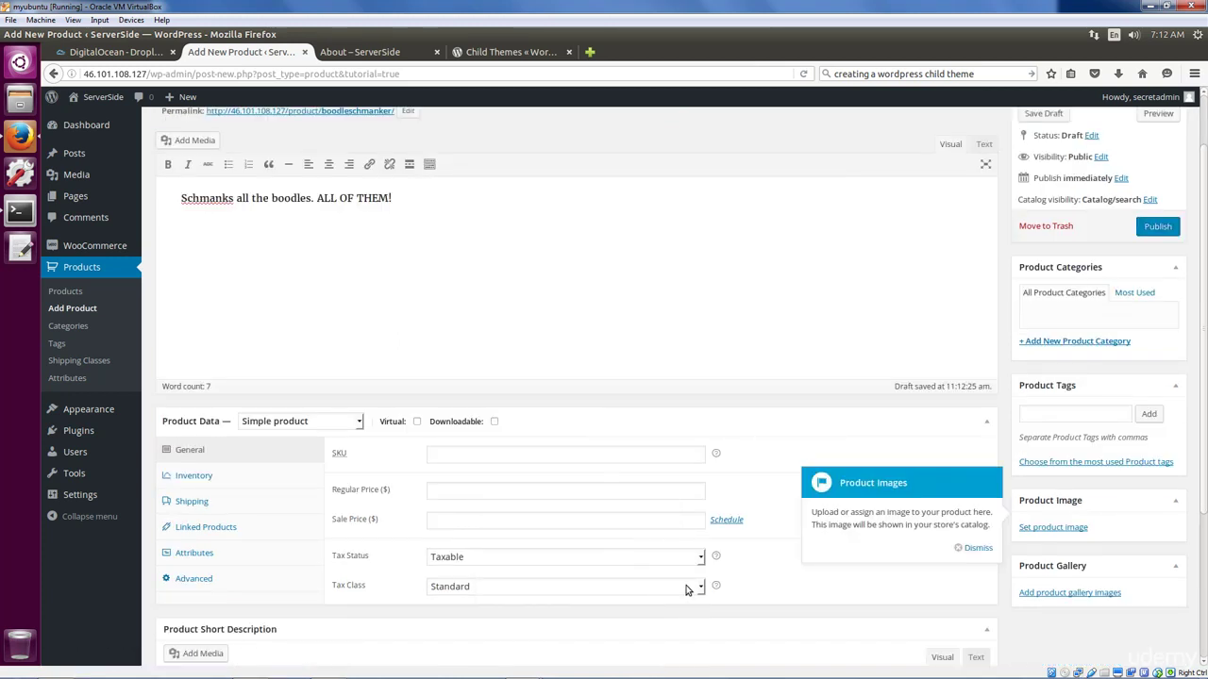
{"action": "left_click", "coordinate": [979, 549]}
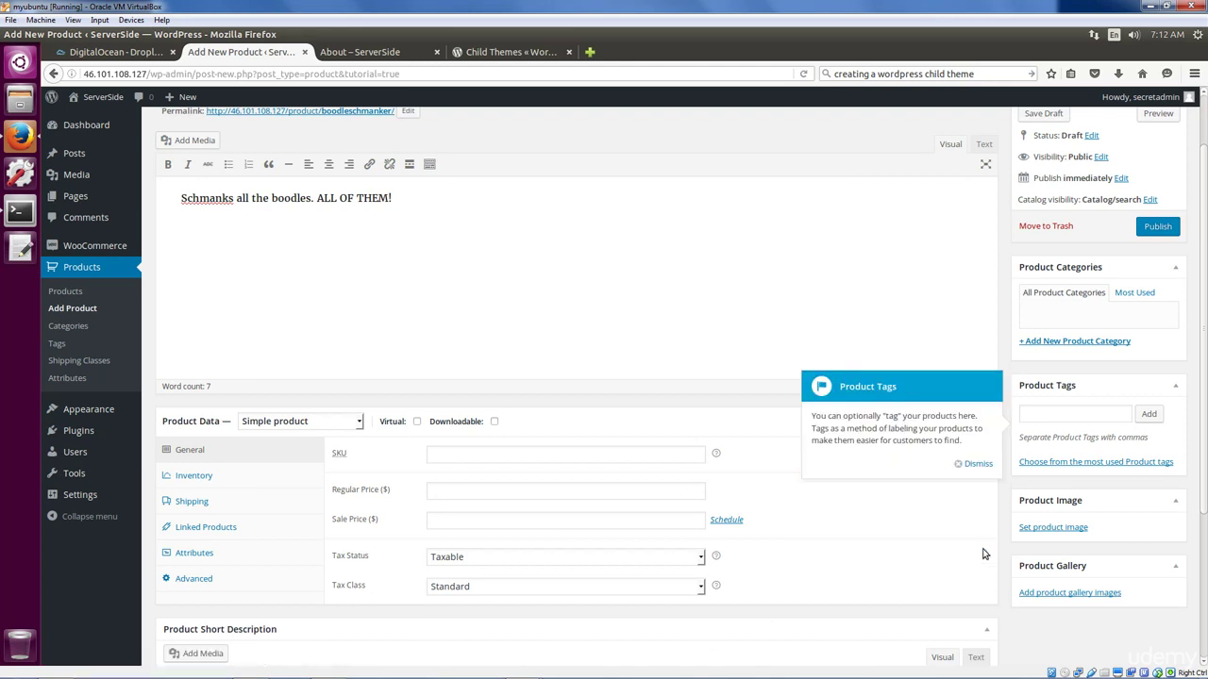
{"action": "left_click", "coordinate": [976, 465]}
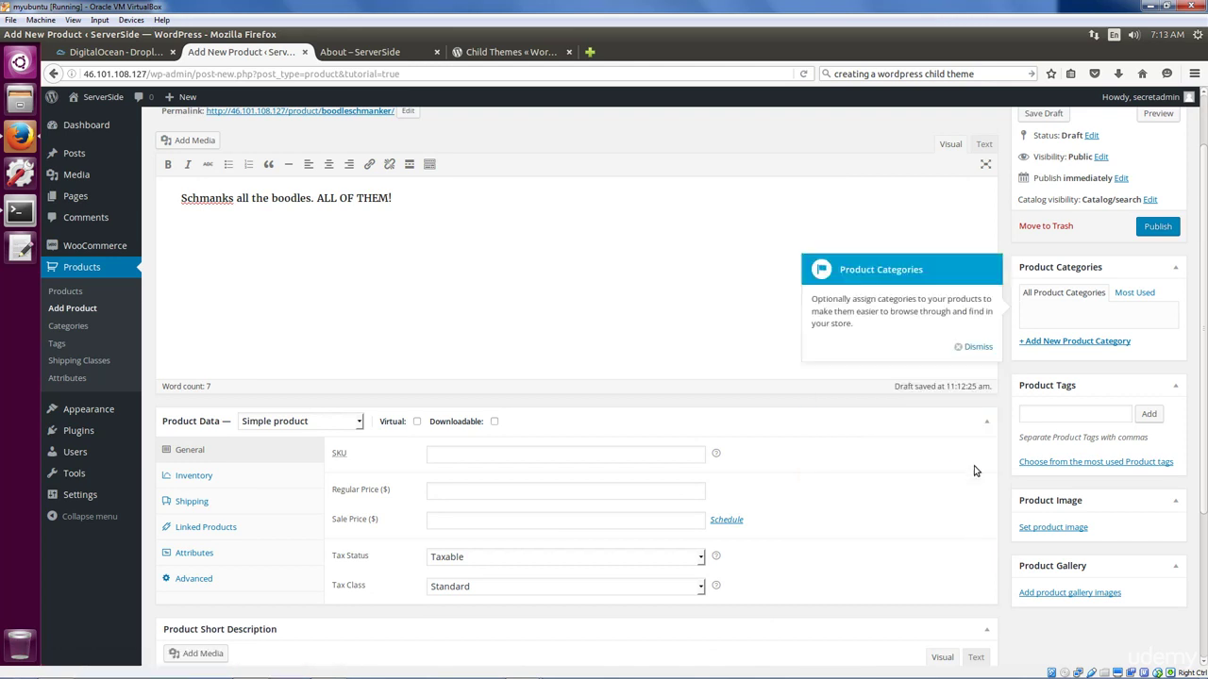
{"action": "left_click", "coordinate": [973, 348]}
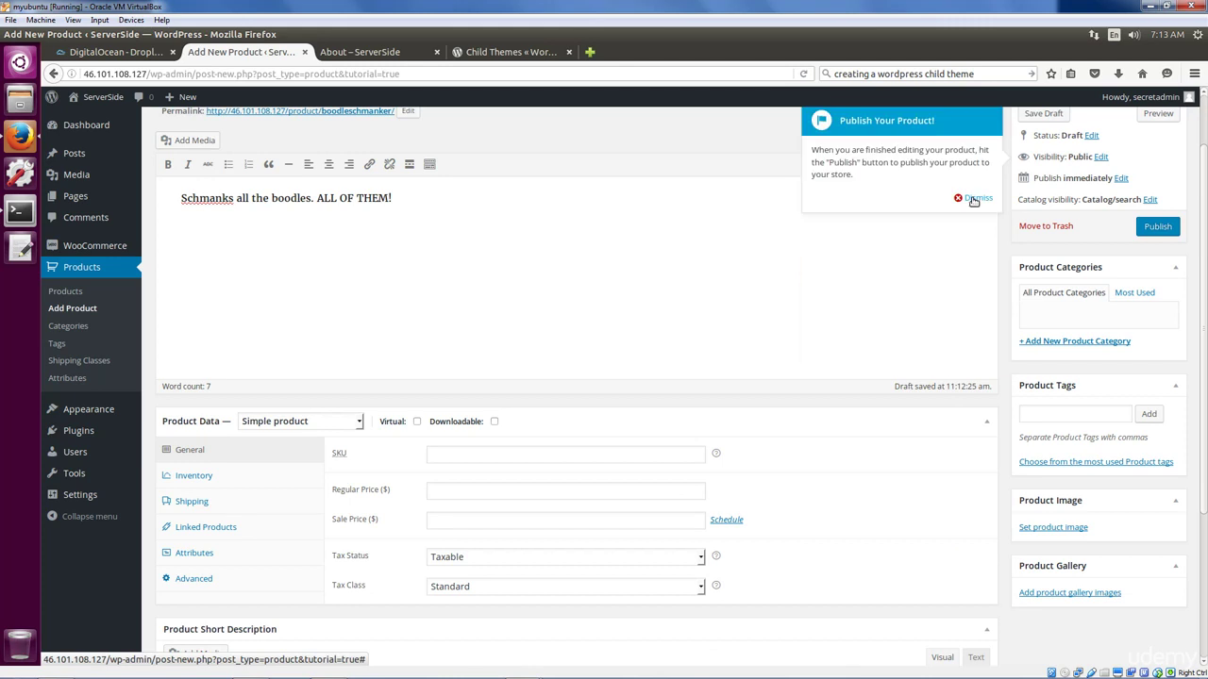
{"action": "left_click", "coordinate": [973, 198]}
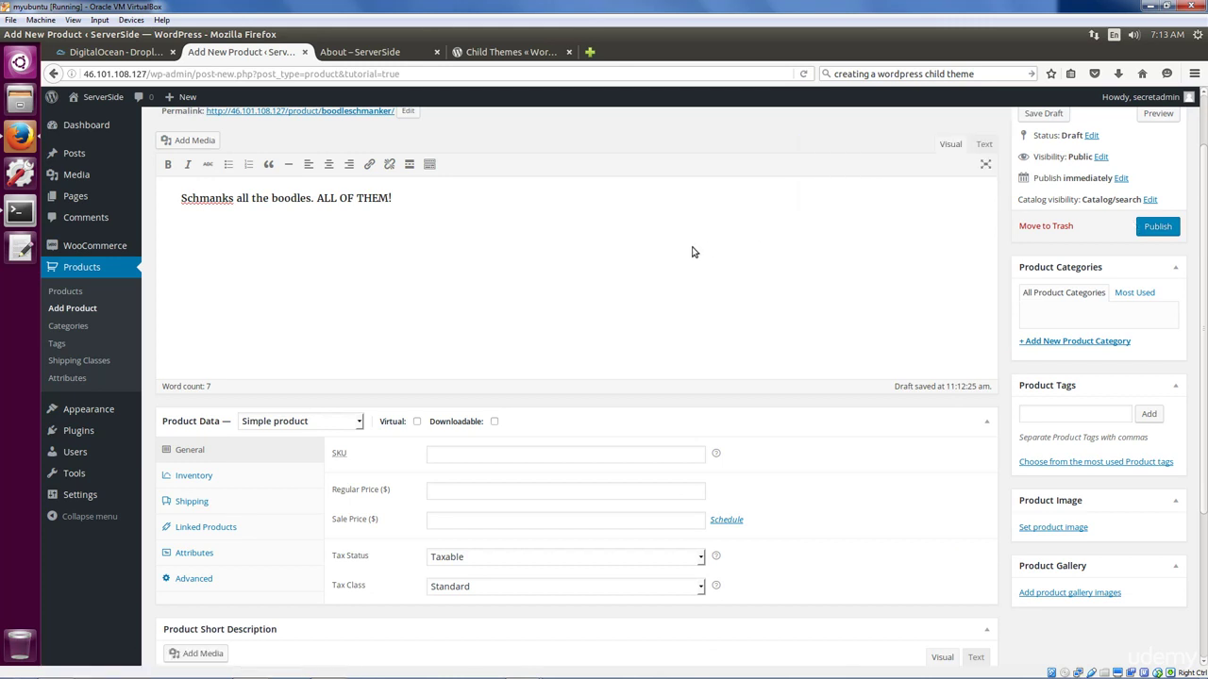
Mark the product as virtual but not downloadable, and set its regular price to $100.00.
{"action": "left_click", "coordinate": [418, 422]}
{"action": "left_click", "coordinate": [494, 421]}
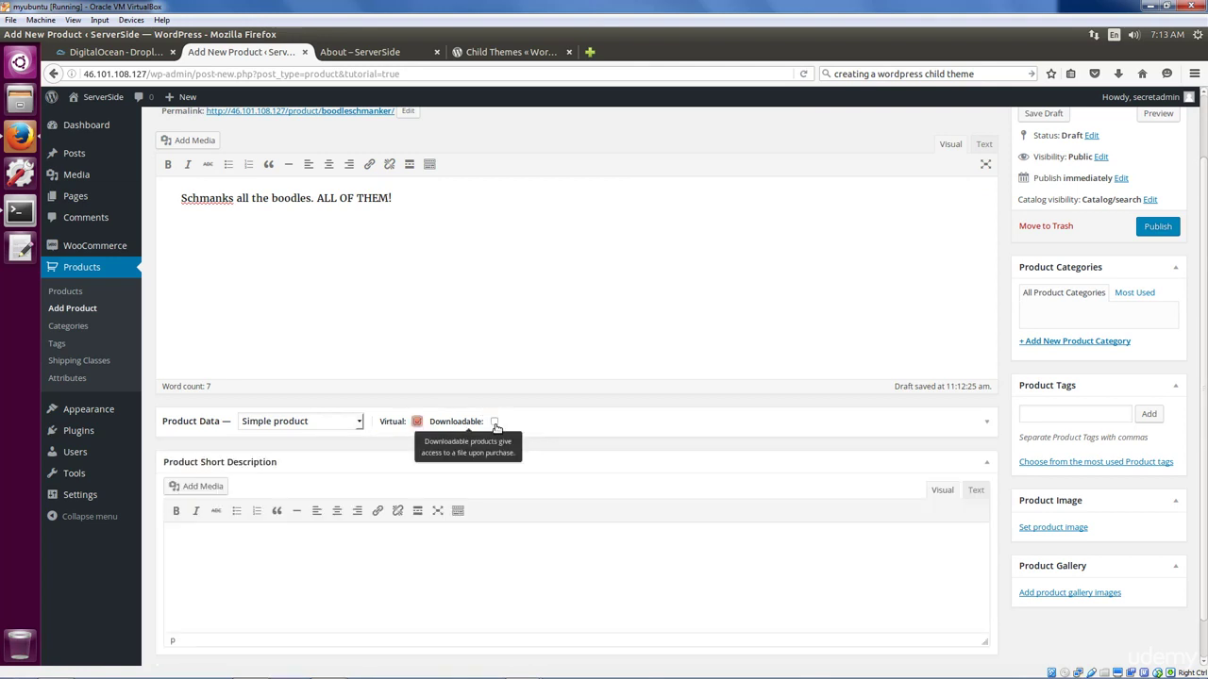
{"action": "left_click", "coordinate": [492, 427]}
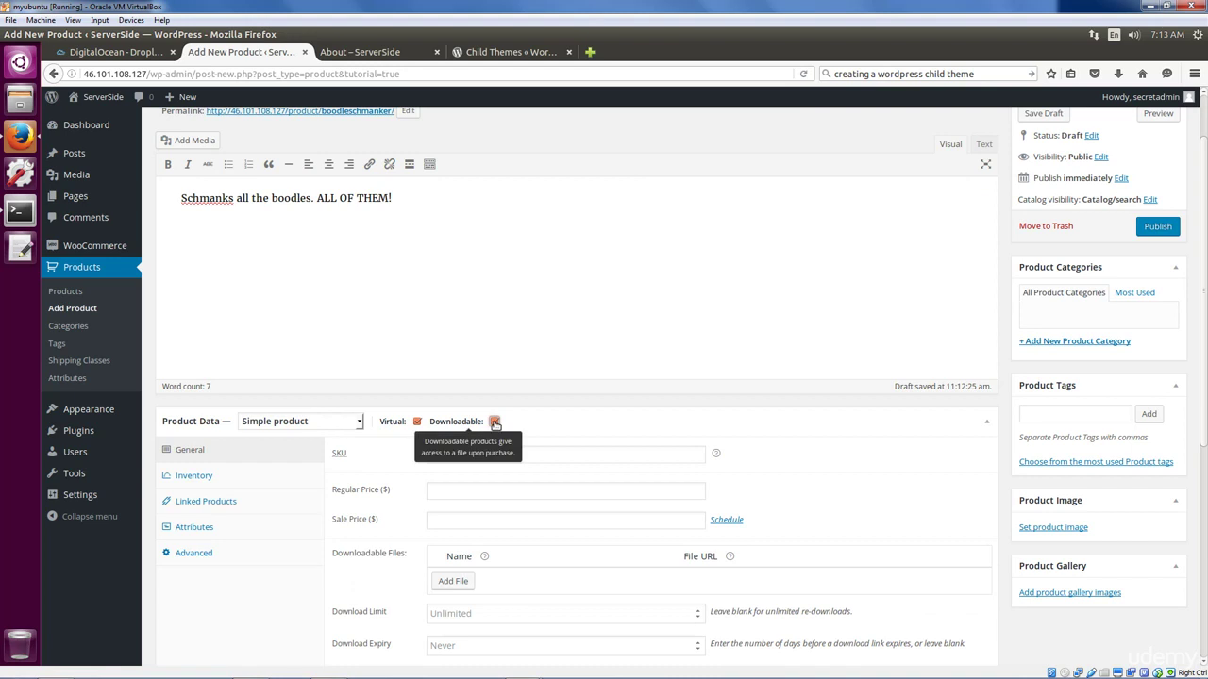
{"action": "left_click", "coordinate": [495, 422]}
{"action": "left_click", "coordinate": [463, 491]}
{"action": "type", "text": "100"}
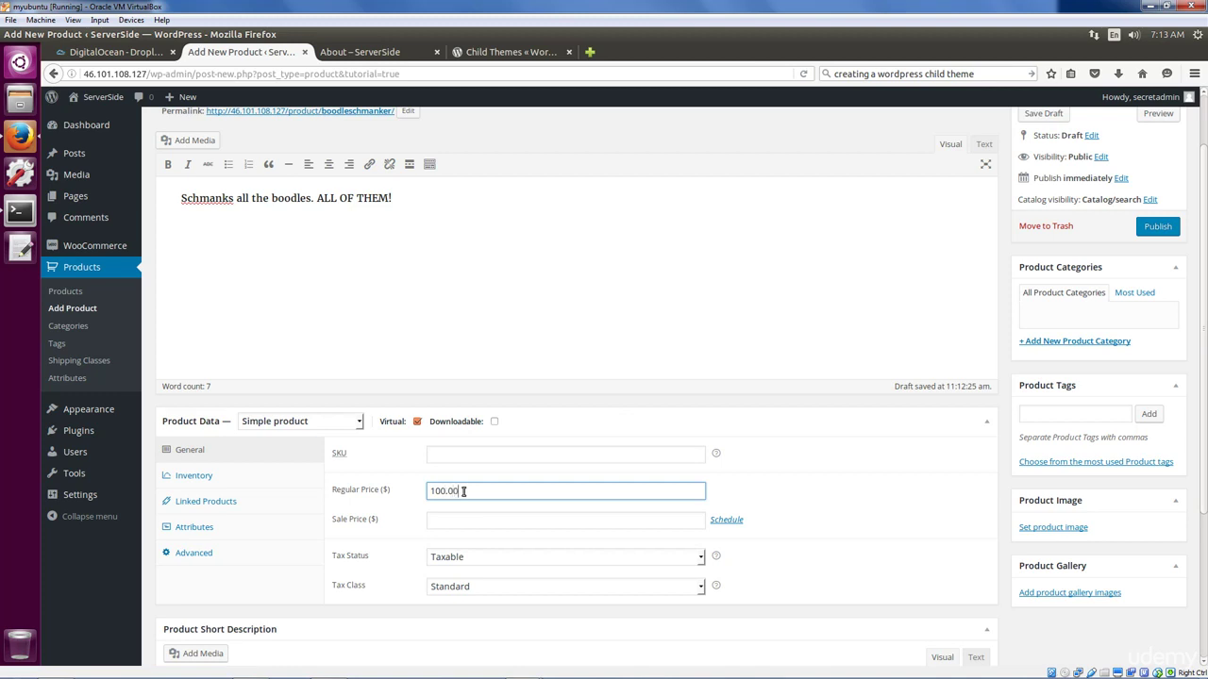
{"action": "left_click", "coordinate": [461, 524]}
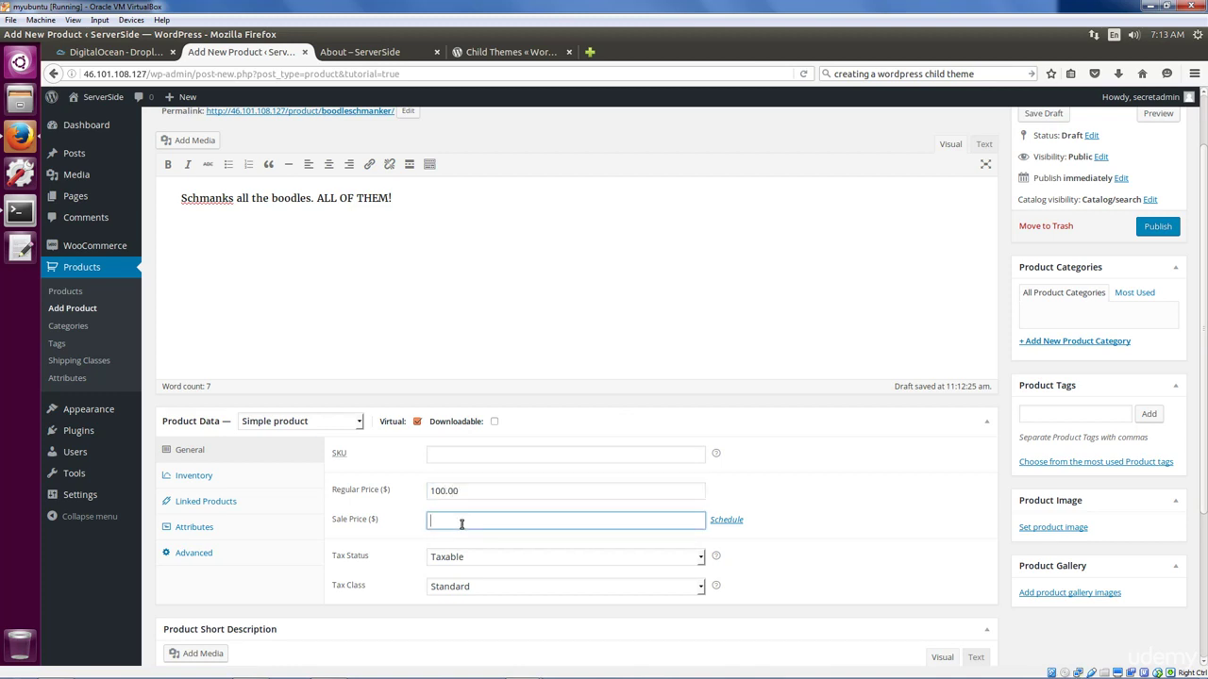
{"action": "left_click", "coordinate": [481, 589]}
{"action": "left_click", "coordinate": [398, 600]}
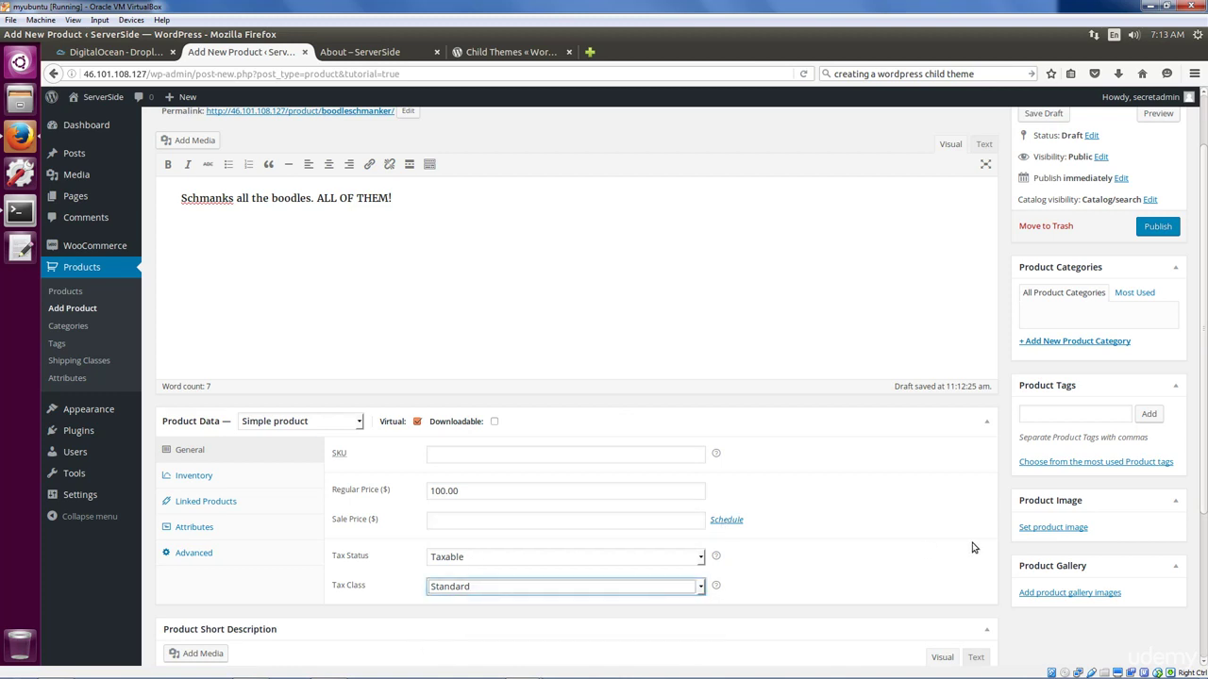
{"action": "left_click", "coordinate": [865, 532]}
Enter "Boodles." as the product short description.
{"action": "scroll", "coordinate": [864, 532], "scroll_direction": "down", "scroll_amount": 1}
{"action": "scroll", "coordinate": [862, 531], "scroll_direction": "down", "scroll_amount": 3}
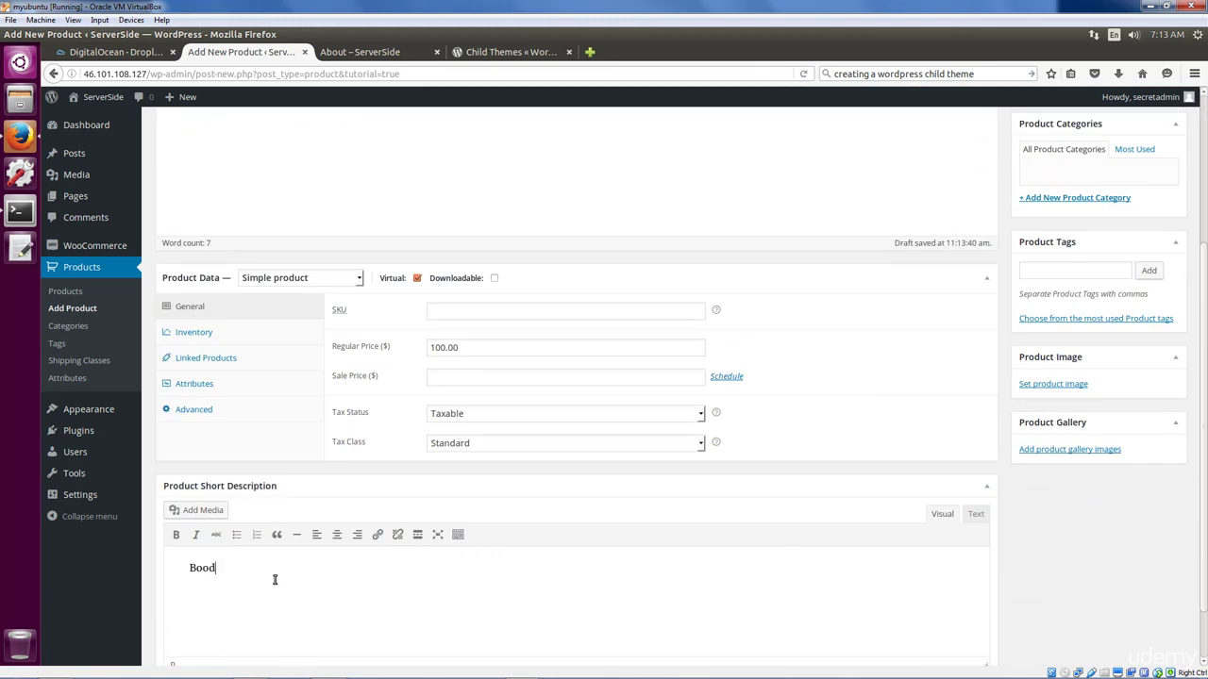
{"action": "type", "text": "."}
{"action": "scroll", "coordinate": [969, 471], "scroll_direction": "down", "scroll_amount": 2}
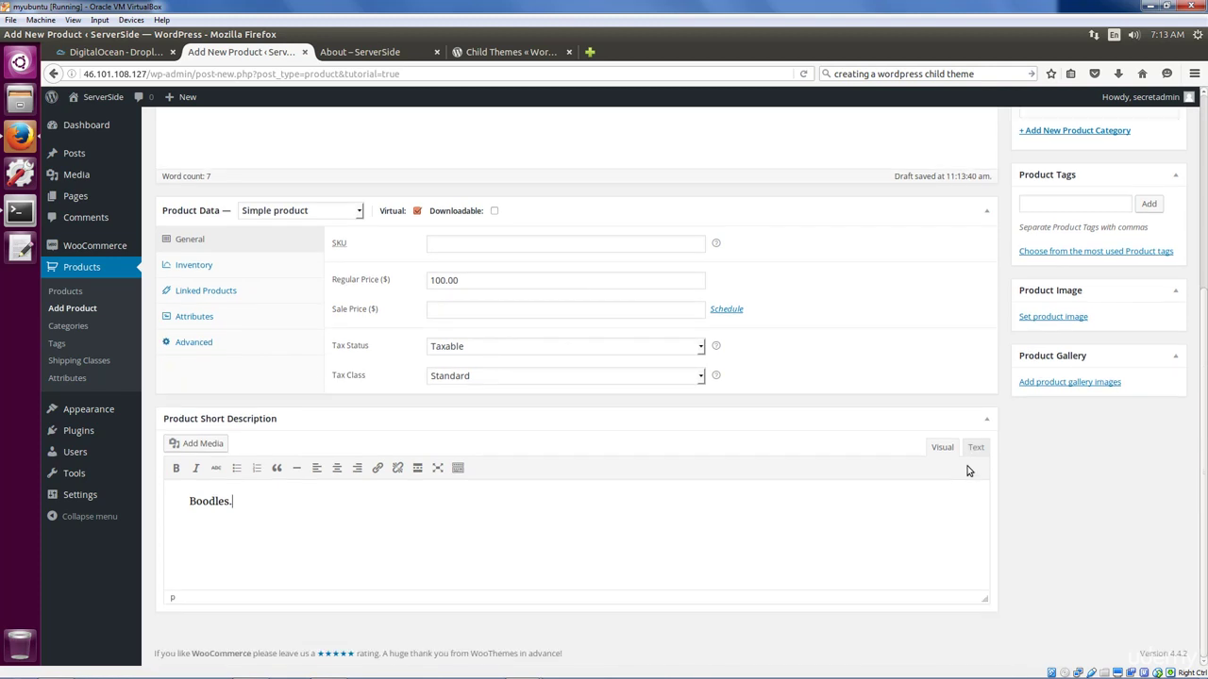
{"action": "scroll", "coordinate": [967, 471], "scroll_direction": "up", "scroll_amount": 5}
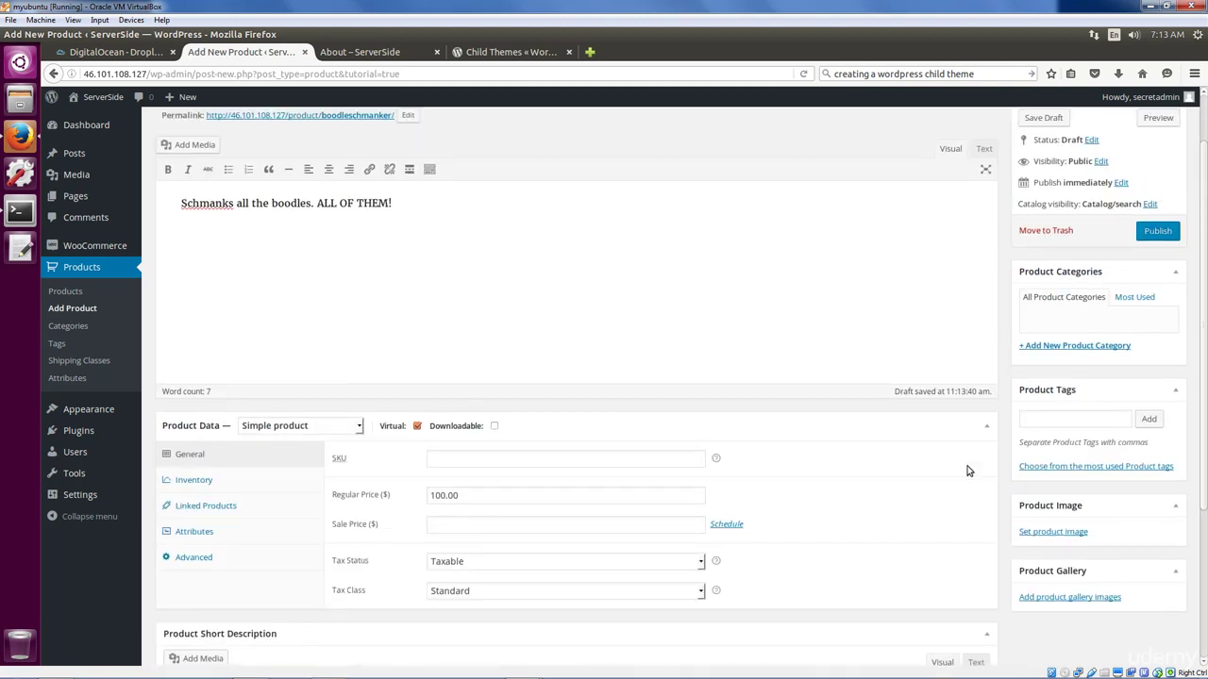
{"action": "scroll", "coordinate": [967, 470], "scroll_direction": "up", "scroll_amount": 2}
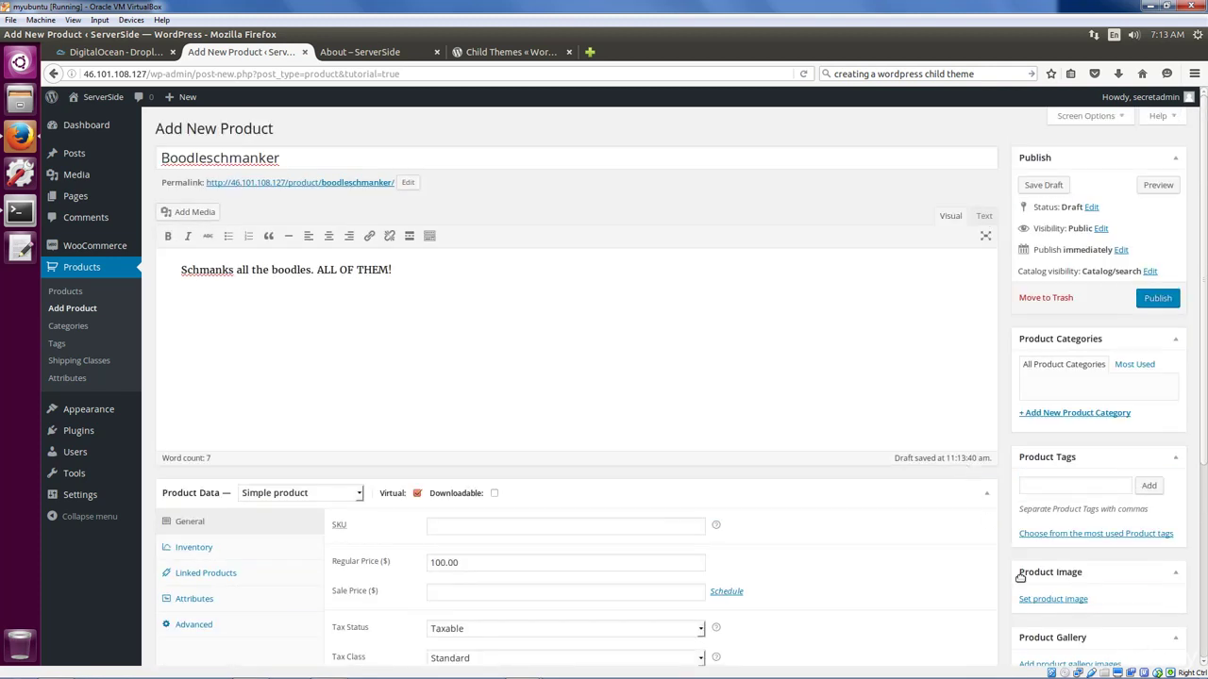
{"action": "left_click", "coordinate": [1036, 600]}
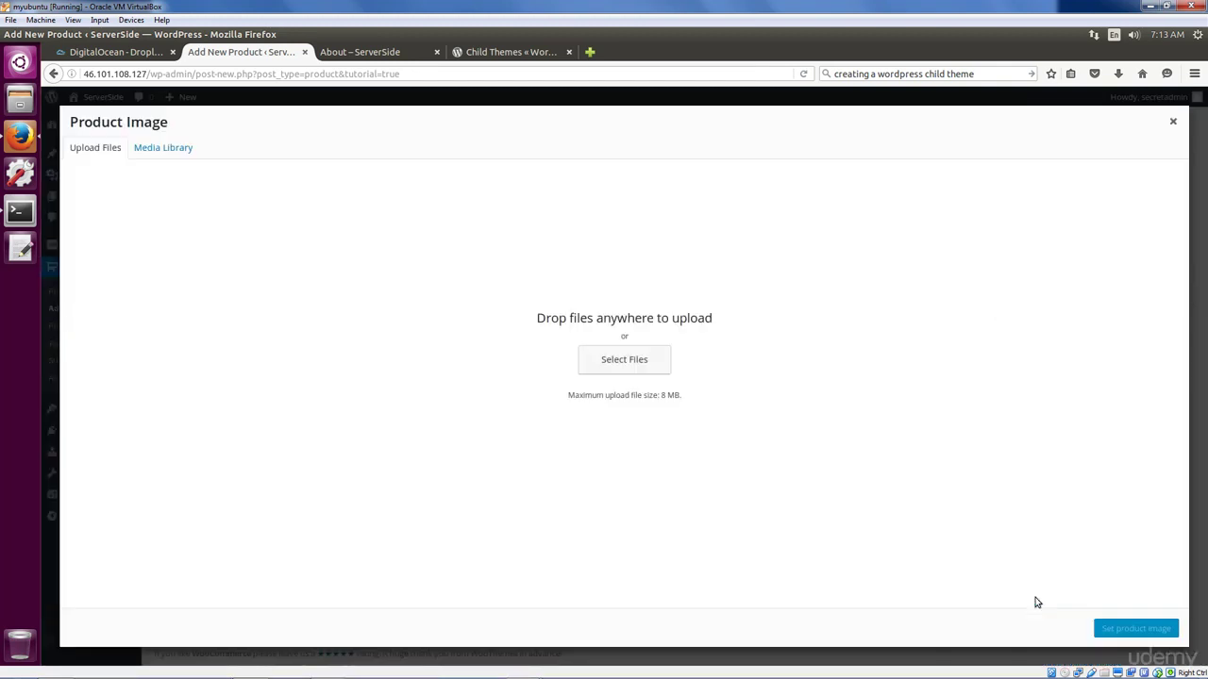
{"action": "left_click", "coordinate": [158, 148]}
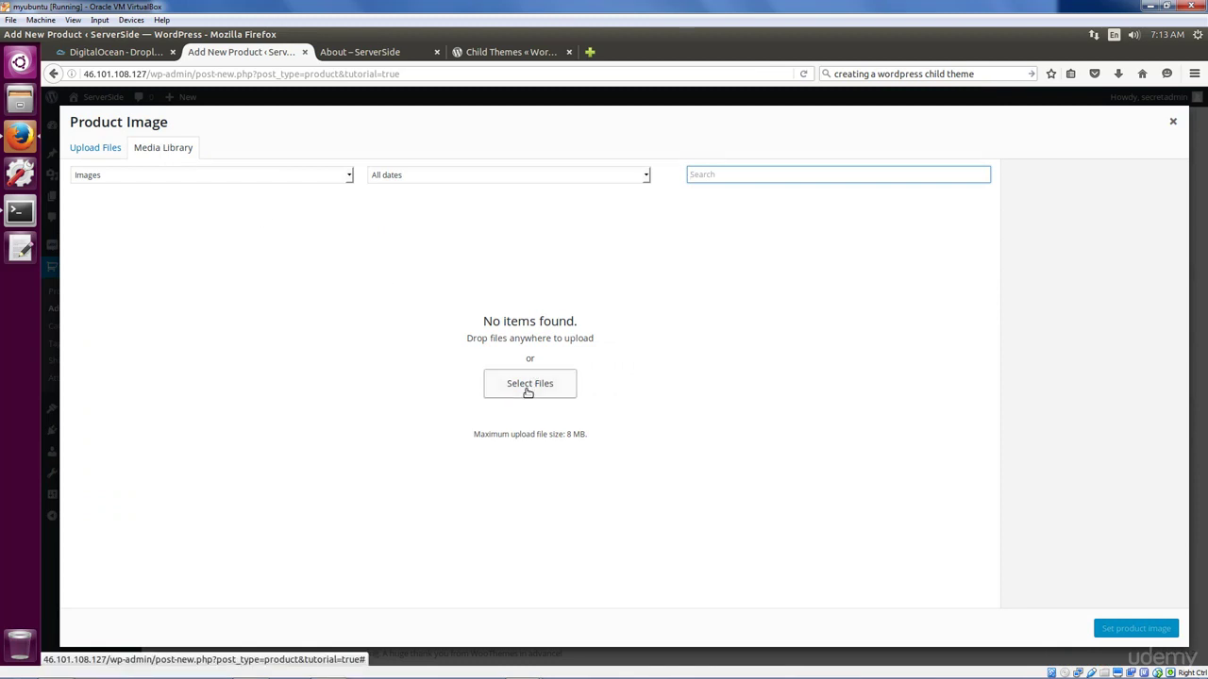
{"action": "left_click", "coordinate": [87, 149]}
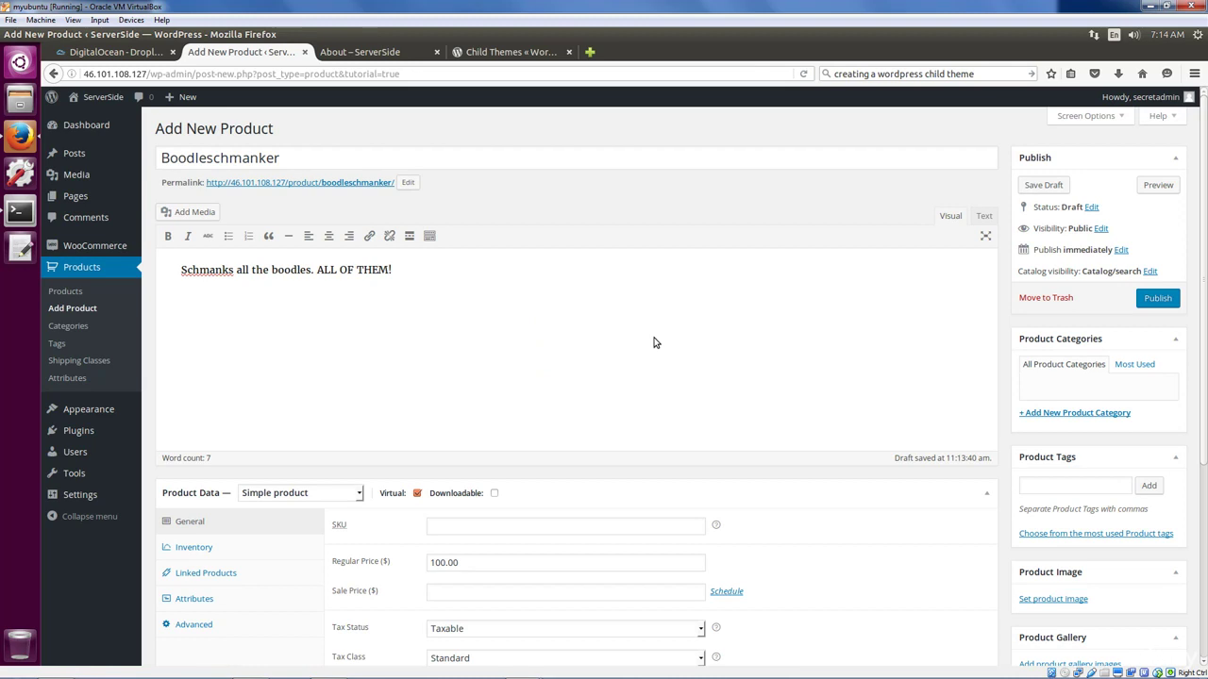
Publish the Boodleschmanker product and open its store page in a new browser tab to review it.
{"action": "left_click", "coordinate": [1153, 298]}
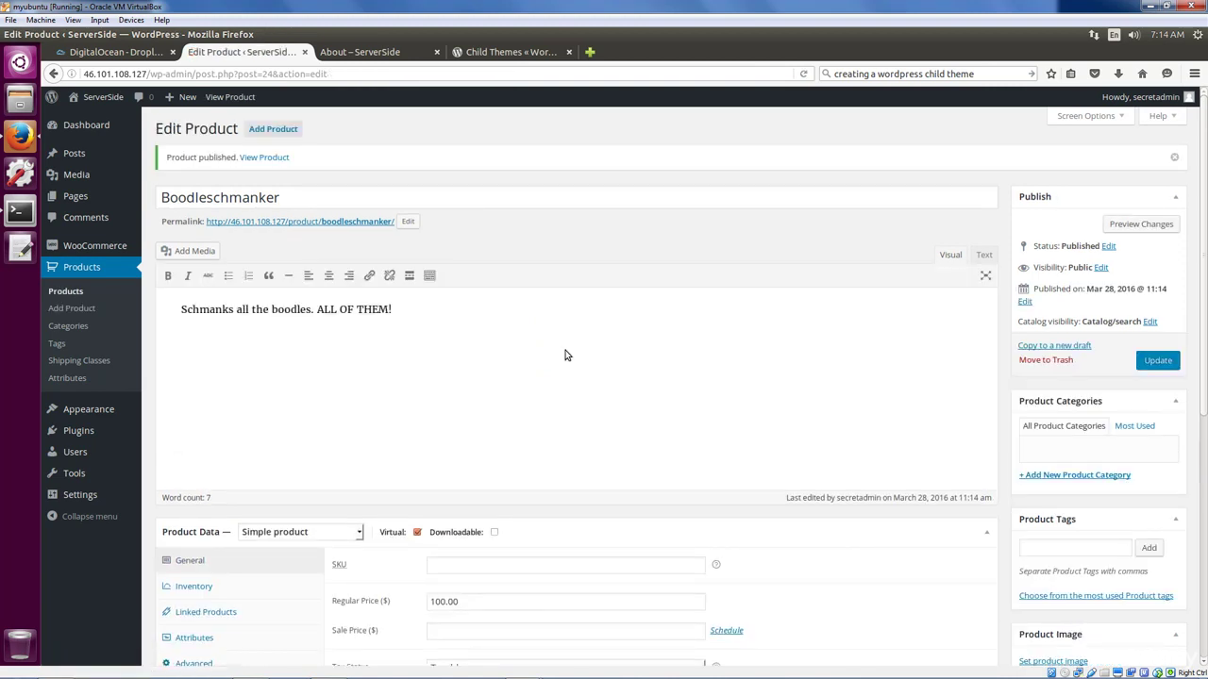
{"action": "right_click", "coordinate": [281, 157]}
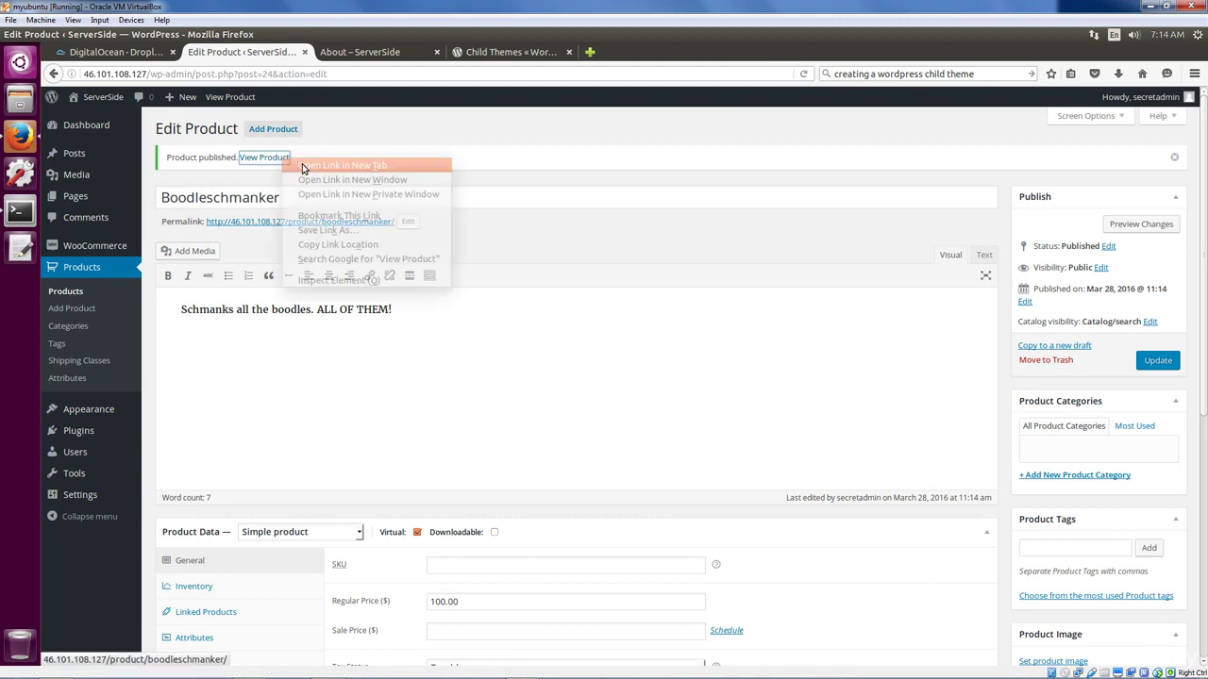
{"action": "left_click", "coordinate": [306, 164]}
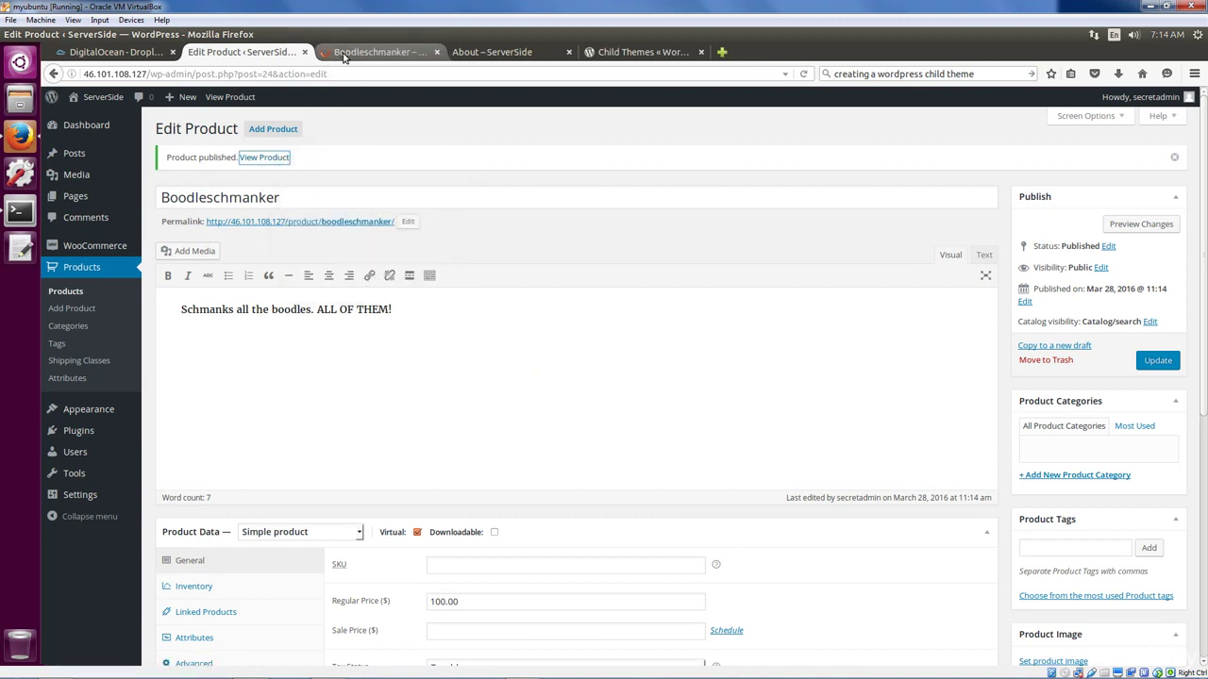
{"action": "left_click", "coordinate": [378, 52]}
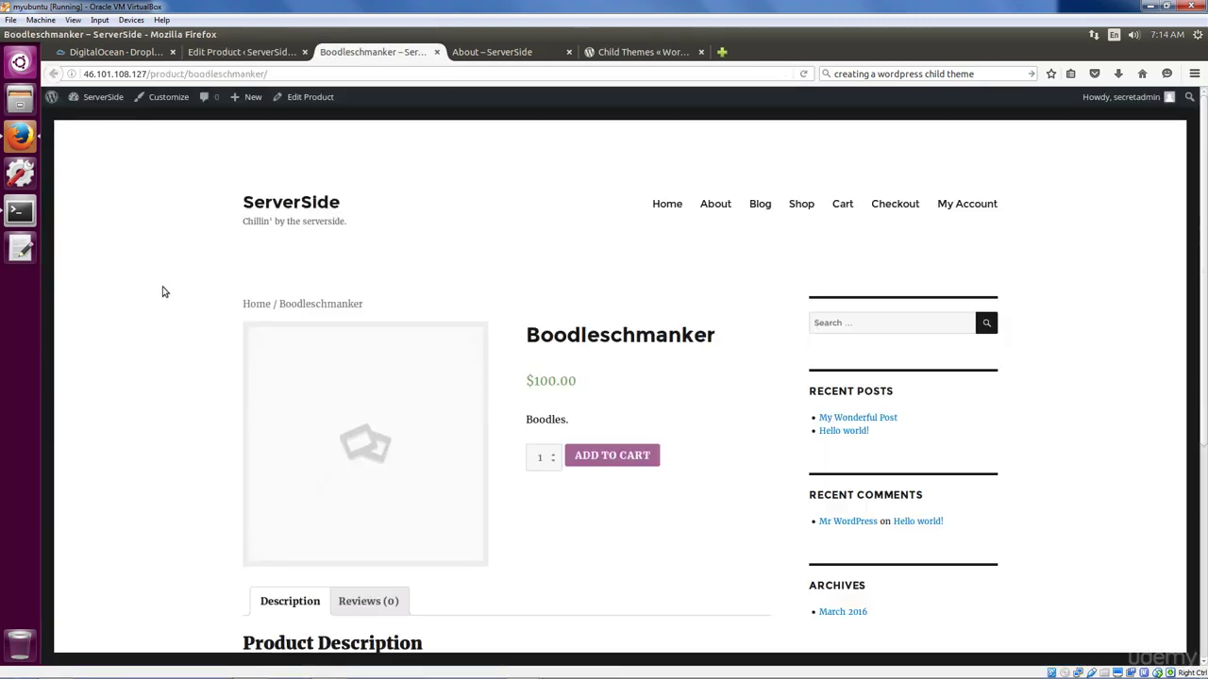
{"action": "scroll", "coordinate": [168, 304], "scroll_direction": "down", "scroll_amount": 1}
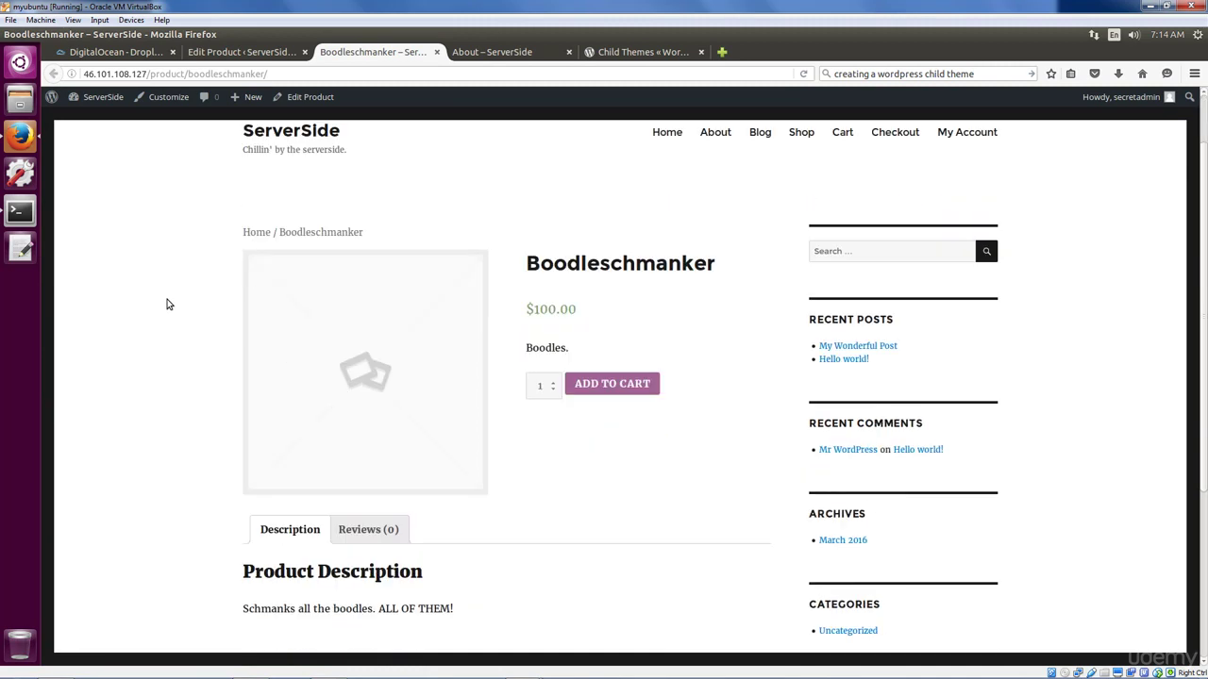
{"action": "scroll", "coordinate": [168, 303], "scroll_direction": "up", "scroll_amount": 1}
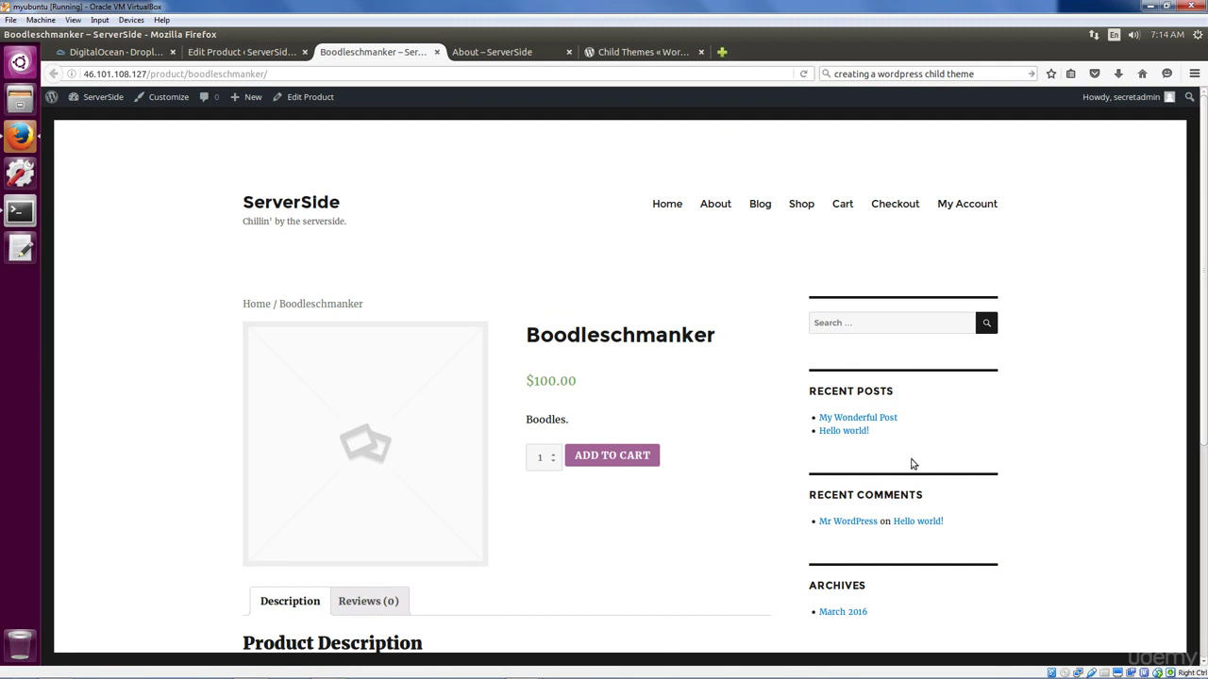
Find the Storefront theme by searching the theme directory for "storefront", and install and activate it on the site.
{"action": "left_click", "coordinate": [265, 57]}
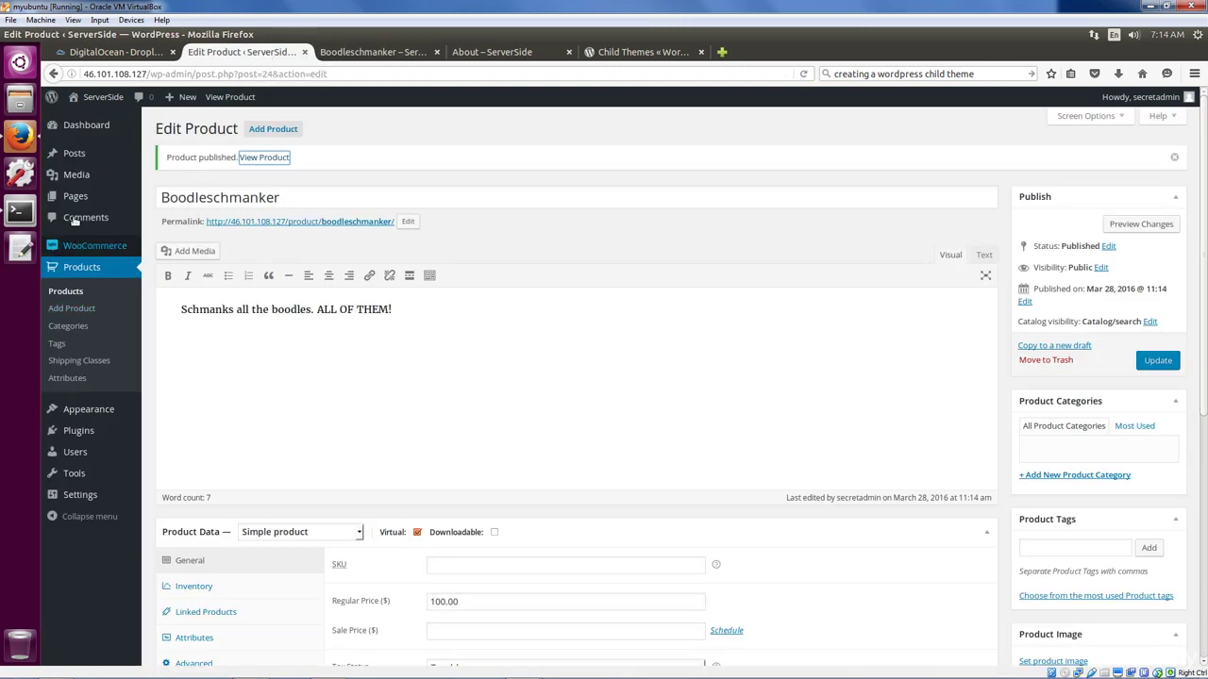
{"action": "mouse_move", "coordinate": [75, 251]}
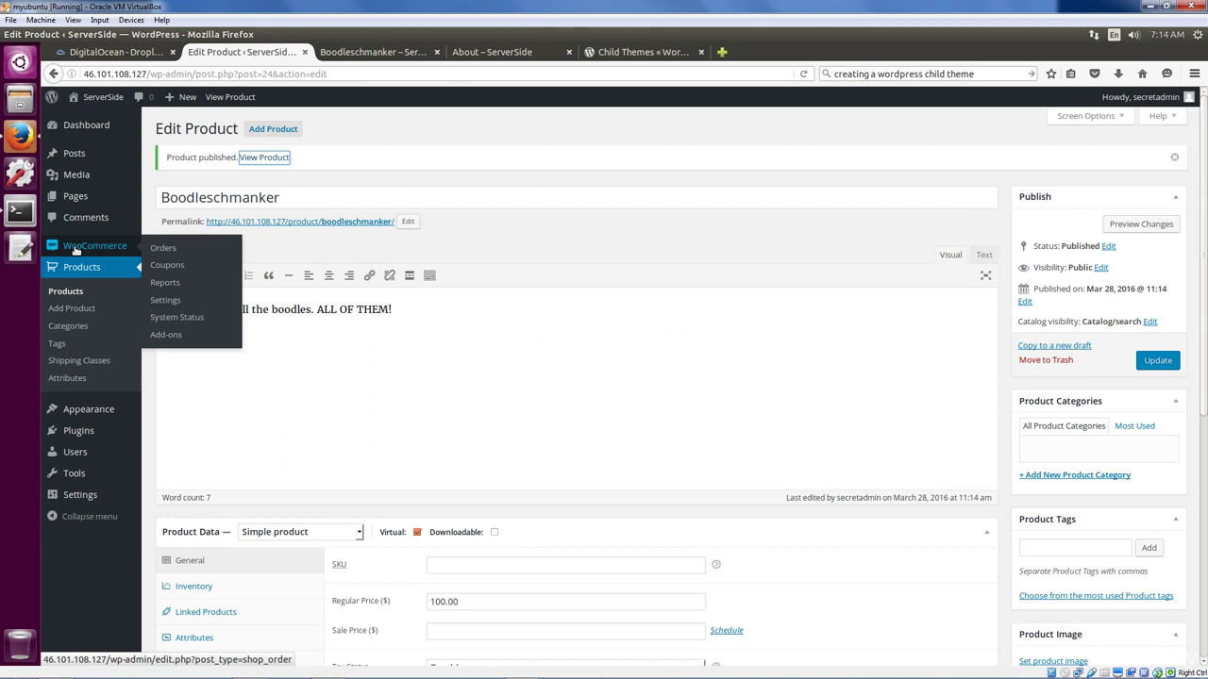
{"action": "mouse_move", "coordinate": [90, 407]}
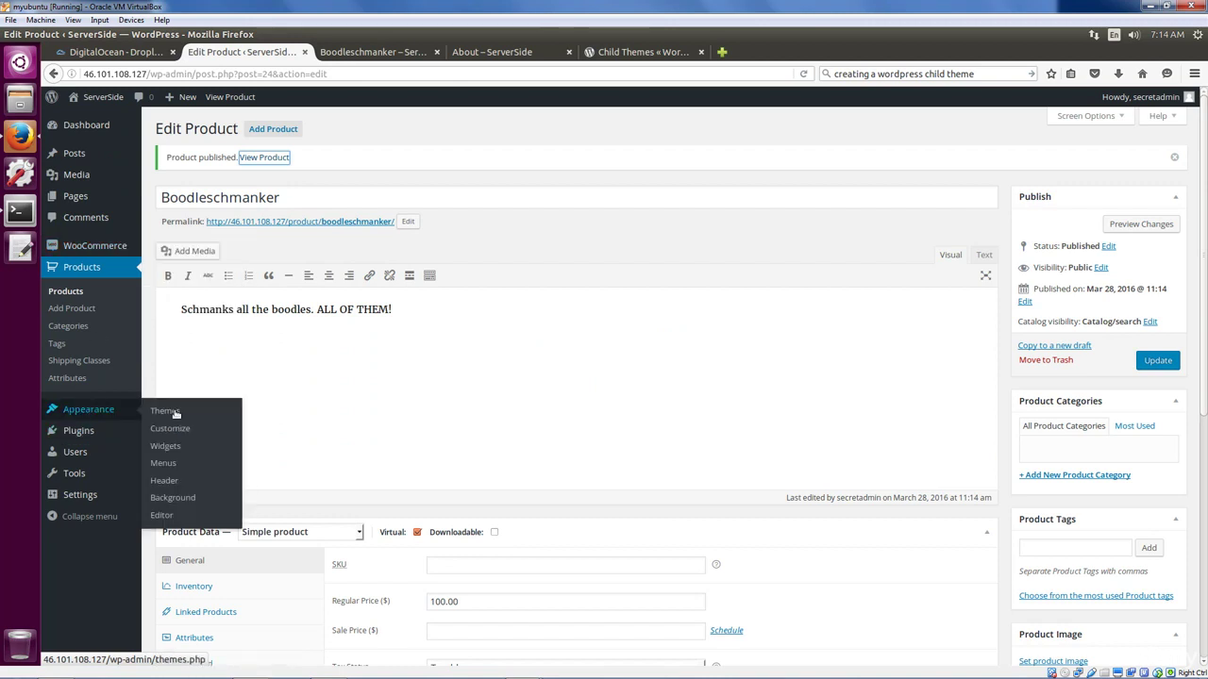
{"action": "left_click", "coordinate": [174, 413]}
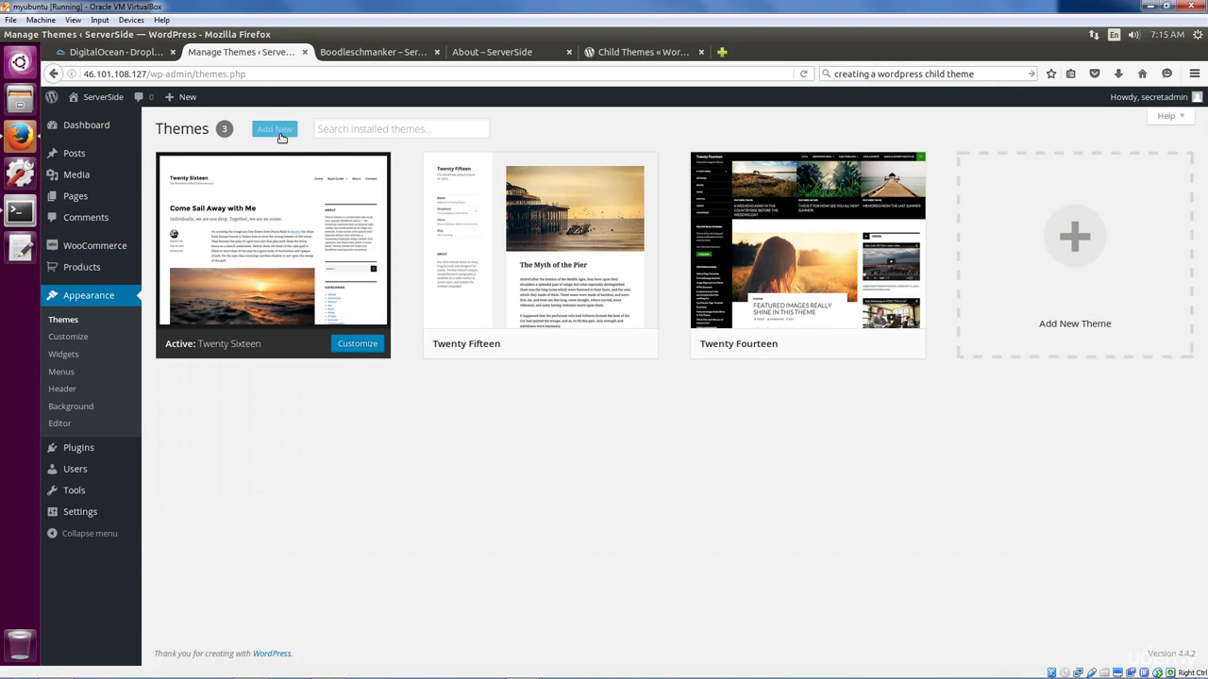
{"action": "left_click", "coordinate": [279, 137]}
{"action": "type", "text": "storefront"}
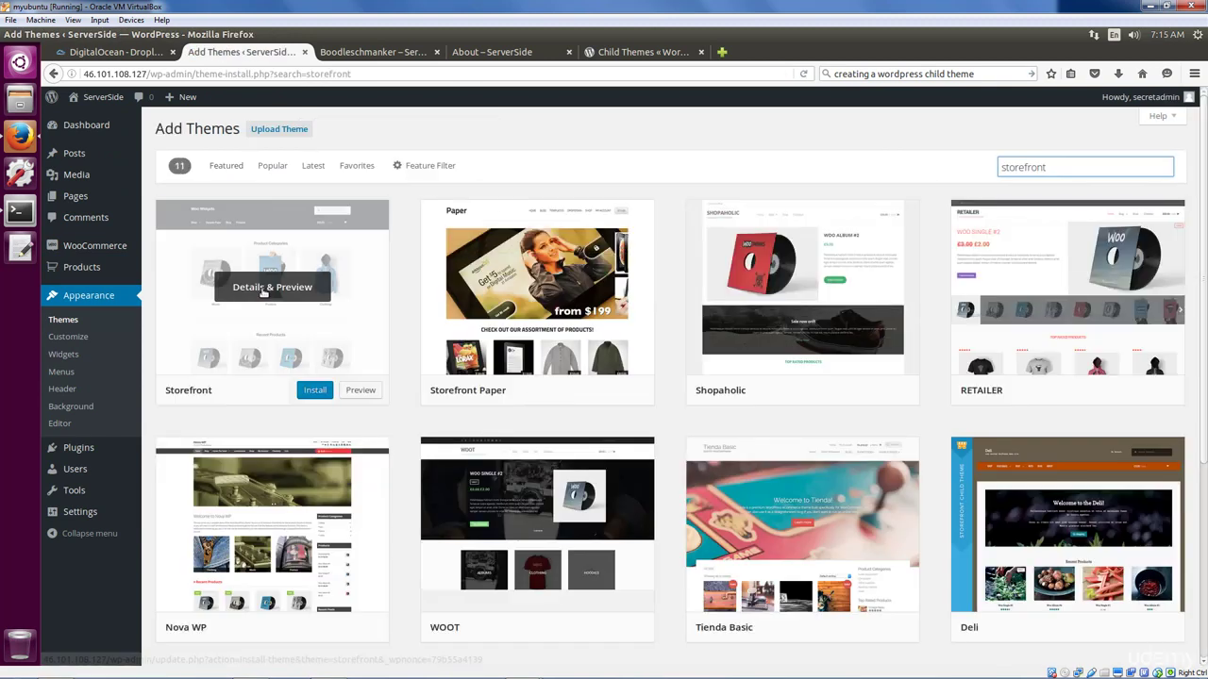
{"action": "left_click", "coordinate": [263, 293]}
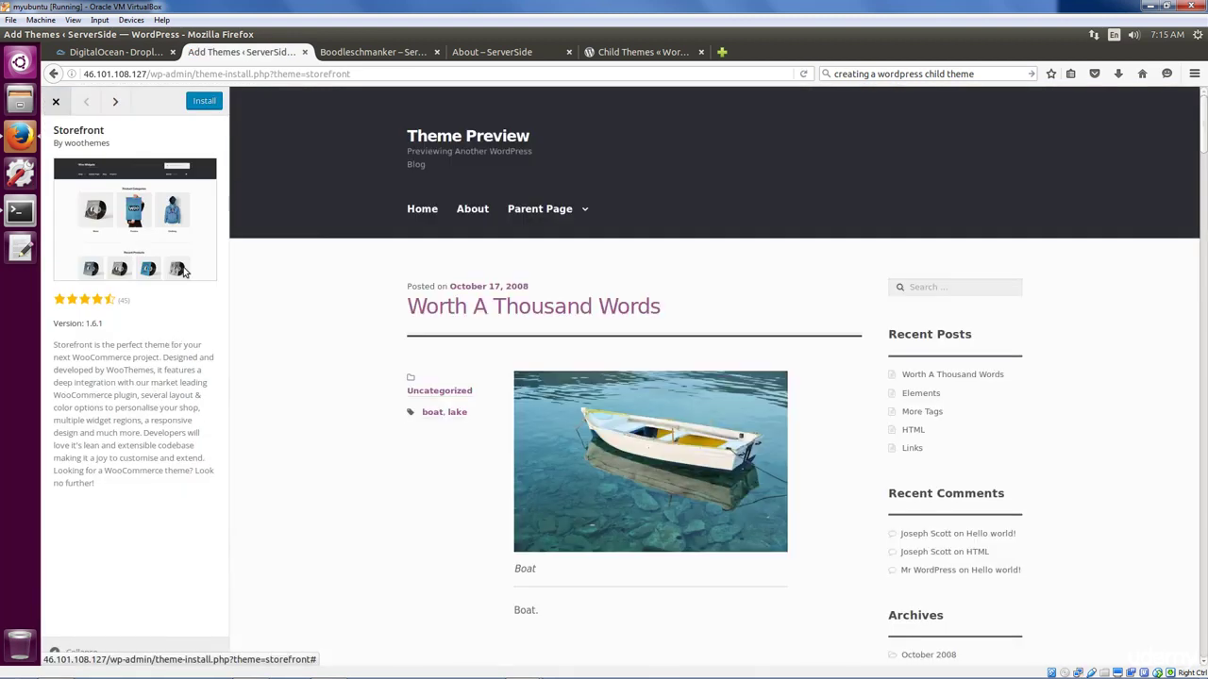
{"action": "left_click", "coordinate": [205, 102]}
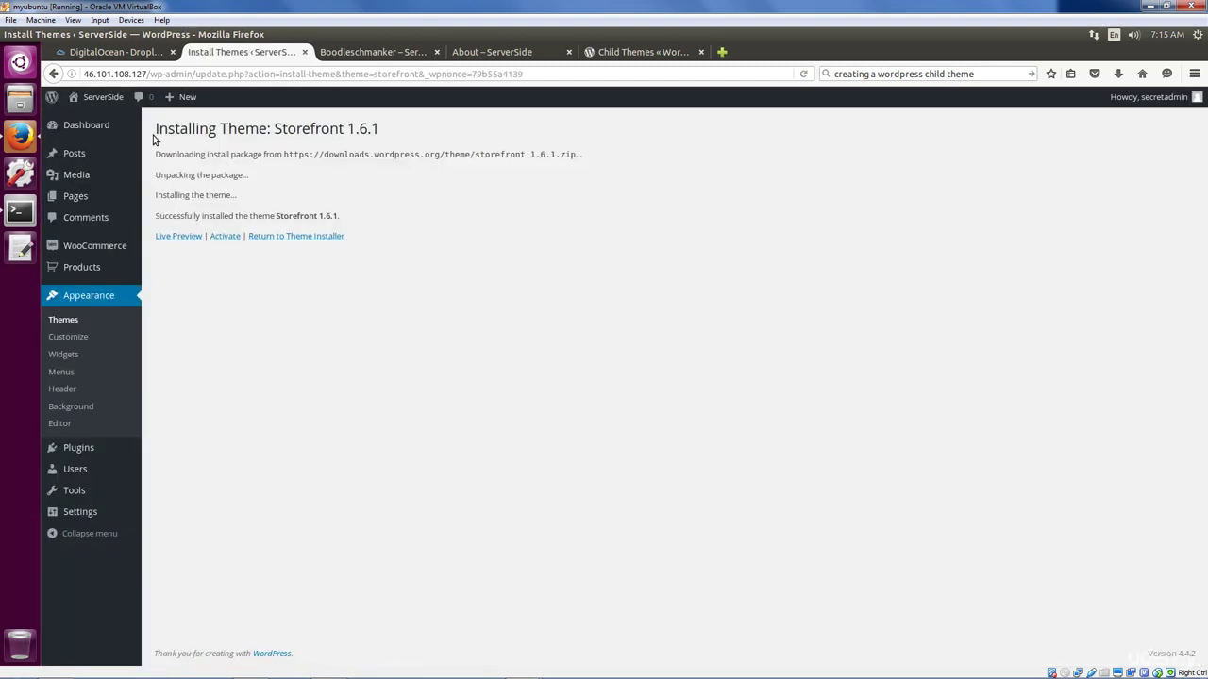
{"action": "left_click", "coordinate": [224, 239]}
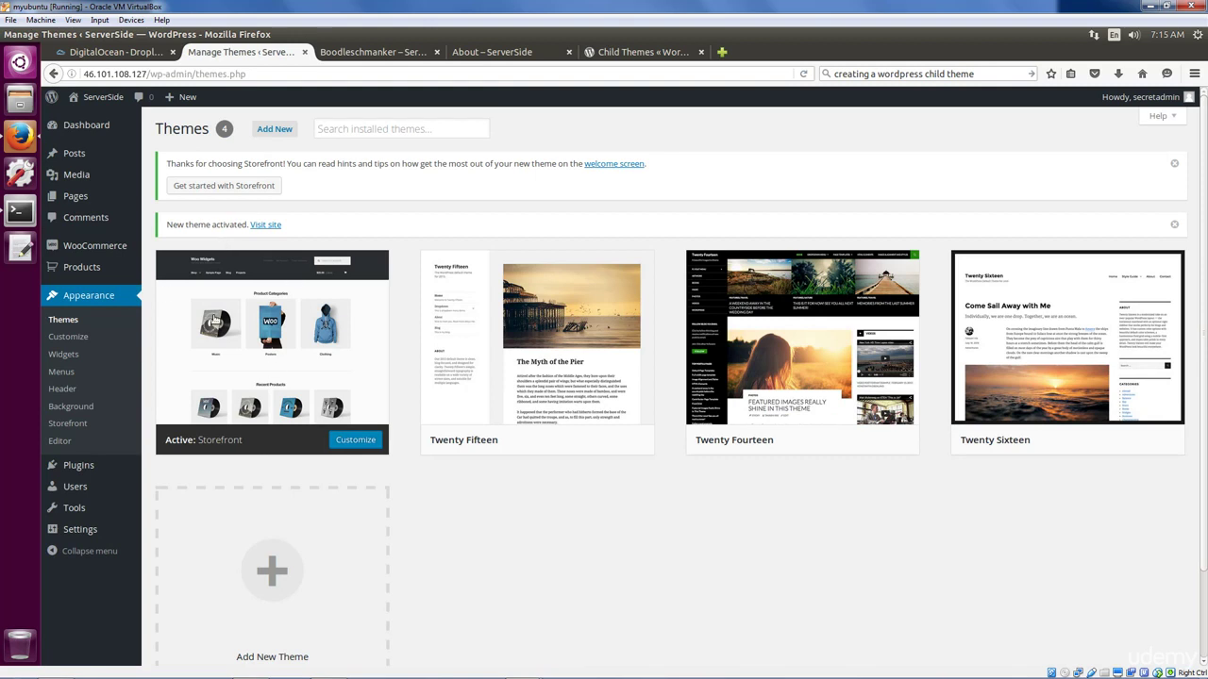
Reload the Boodleschmanker store page and review its layout under the Storefront theme.
{"action": "mouse_move", "coordinate": [265, 316]}
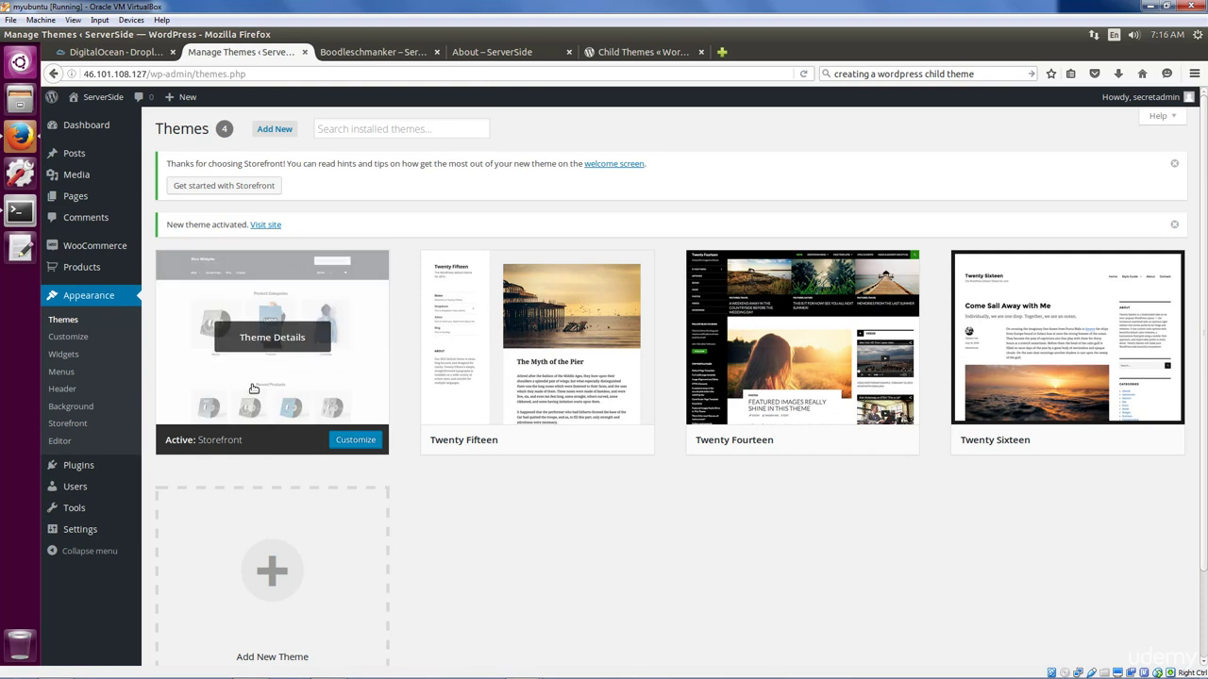
{"action": "left_click", "coordinate": [382, 53]}
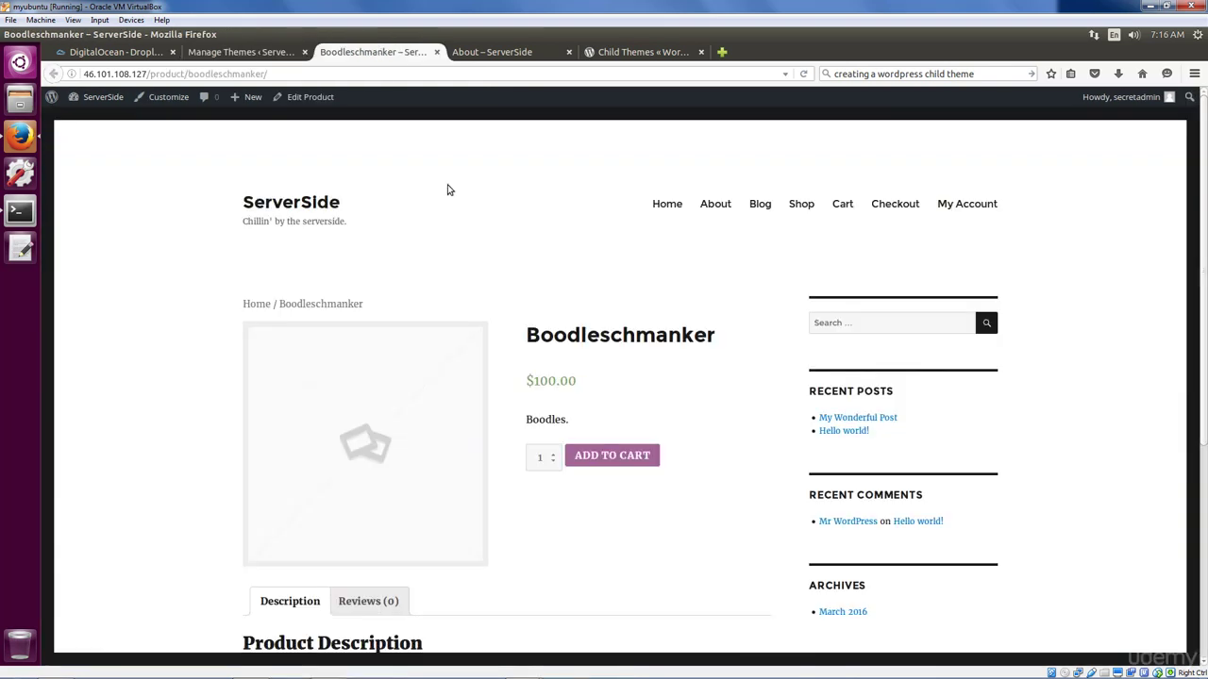
{"action": "key", "text": "F5"}
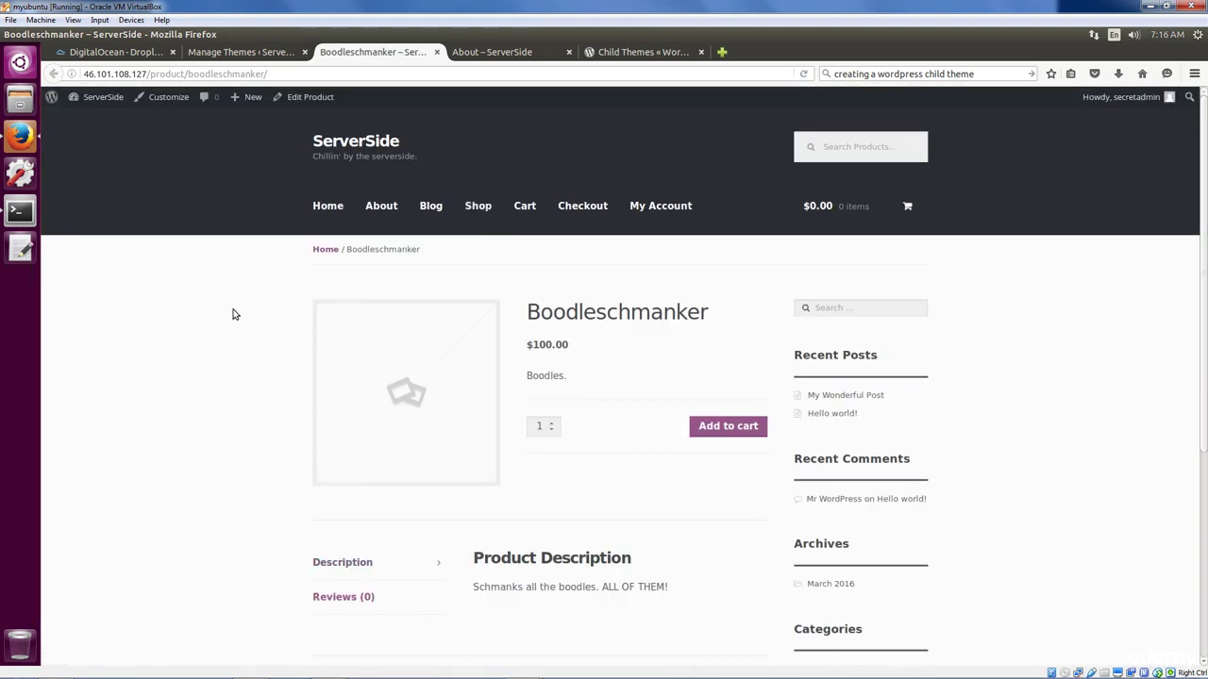
{"action": "scroll", "coordinate": [235, 315], "scroll_direction": "down", "scroll_amount": 2}
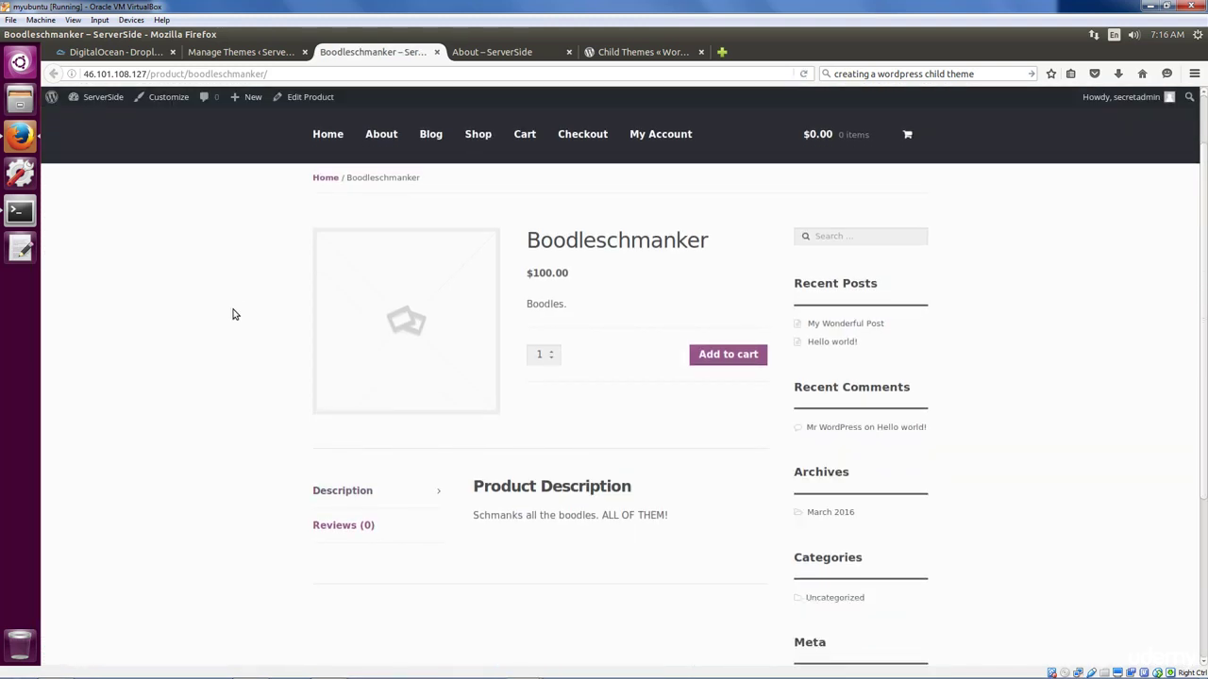
{"action": "scroll", "coordinate": [235, 314], "scroll_direction": "down", "scroll_amount": 2}
{"action": "scroll", "coordinate": [235, 314], "scroll_direction": "up", "scroll_amount": 4}
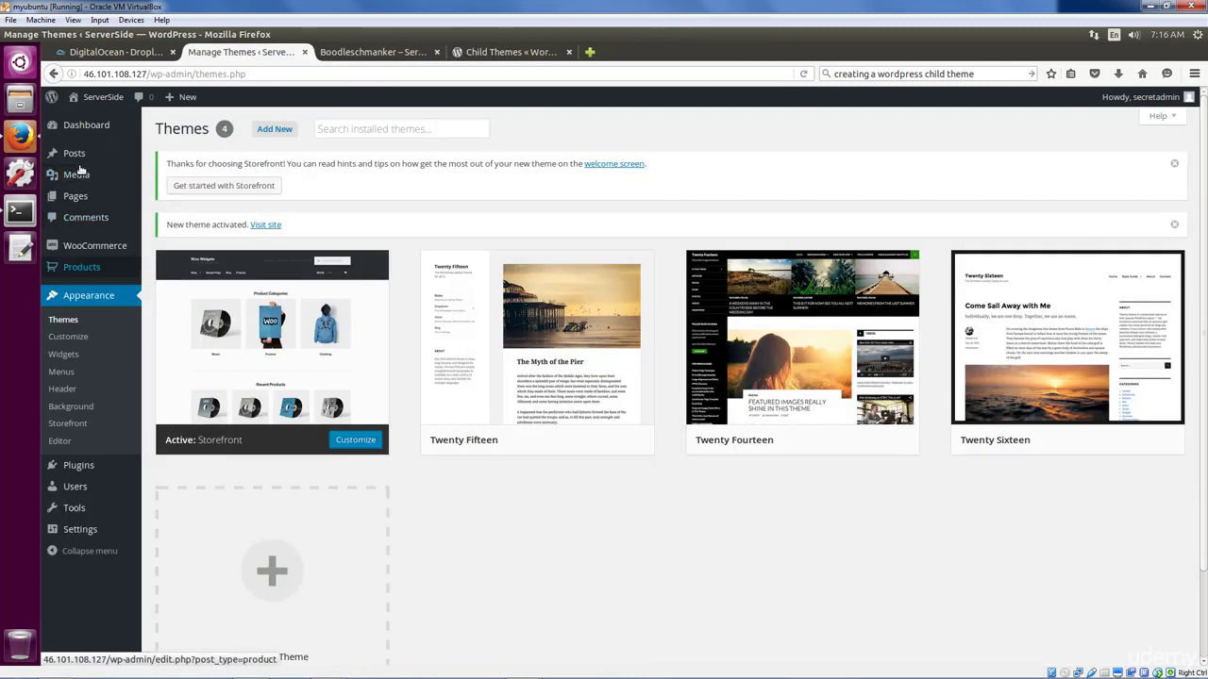
Turn off automatic adding of top-level pages in site_top_menu and remove its Shop, Cart, Checkout, My Account and Home items.
{"action": "left_click", "coordinate": [62, 374]}
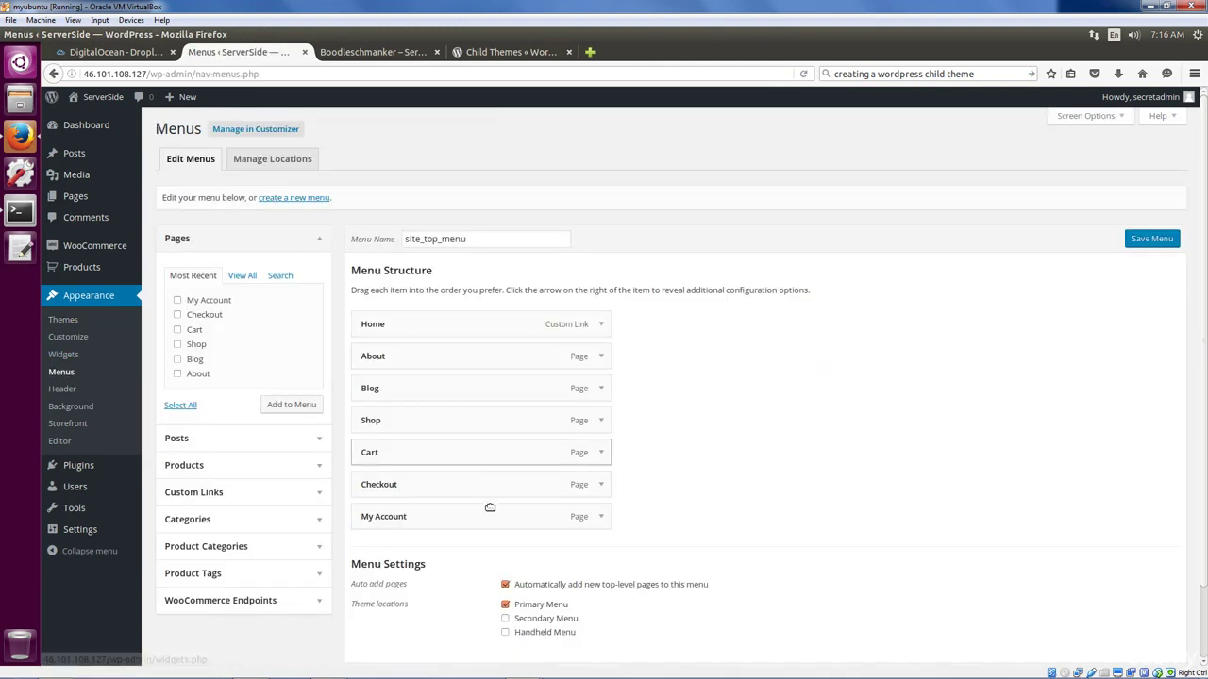
{"action": "left_click", "coordinate": [506, 585]}
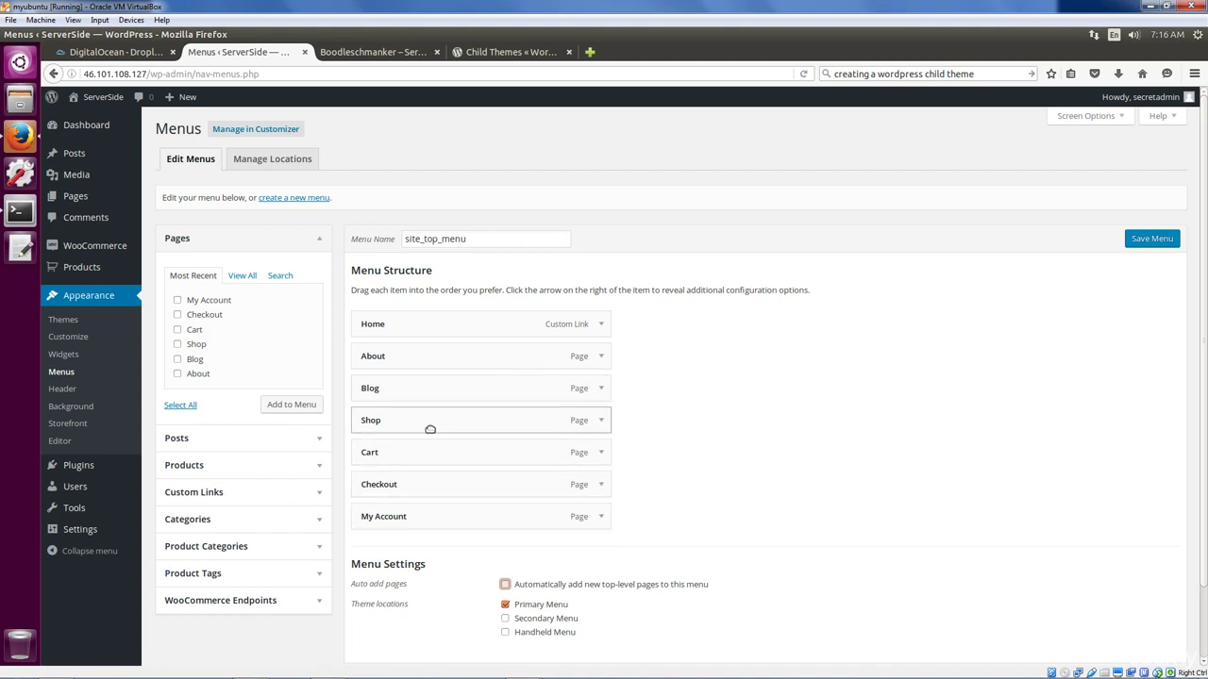
{"action": "left_click", "coordinate": [602, 421]}
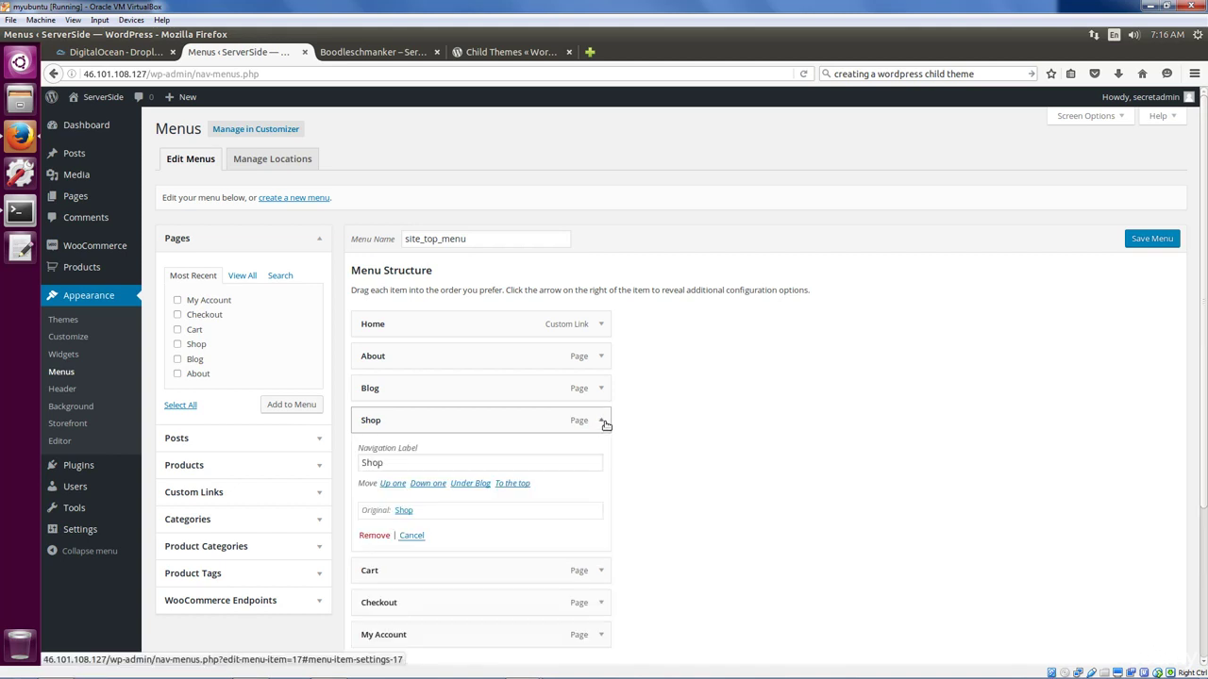
{"action": "left_click", "coordinate": [374, 535]}
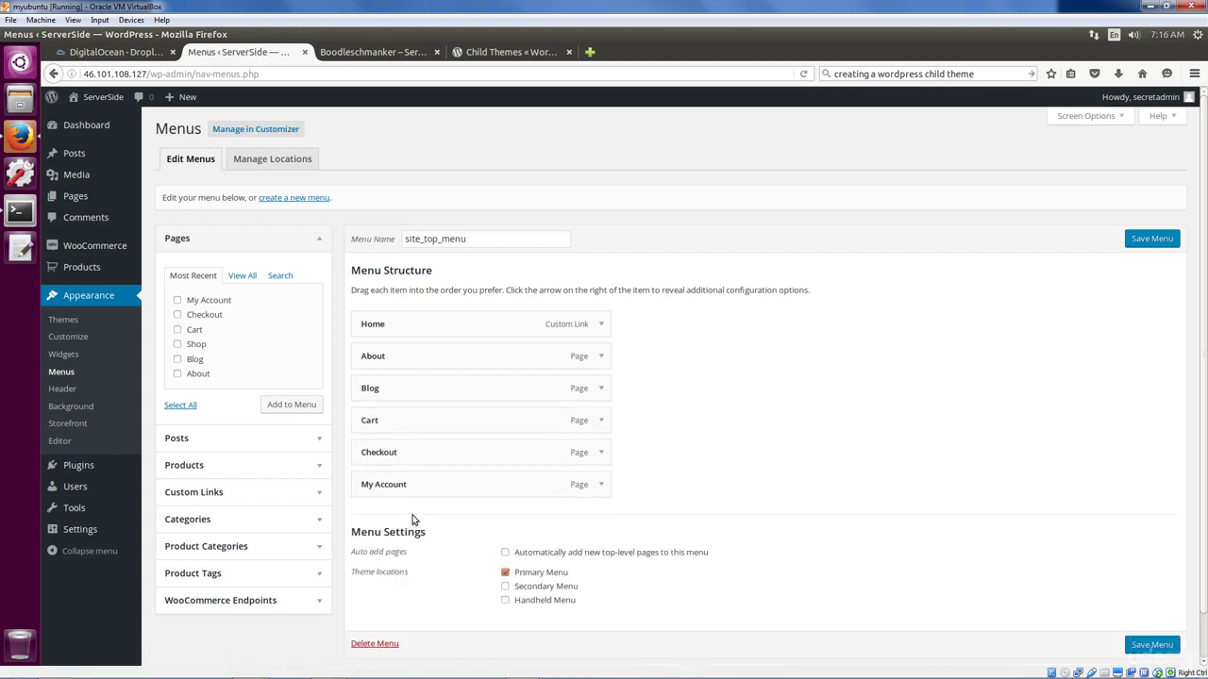
{"action": "left_click", "coordinate": [601, 421]}
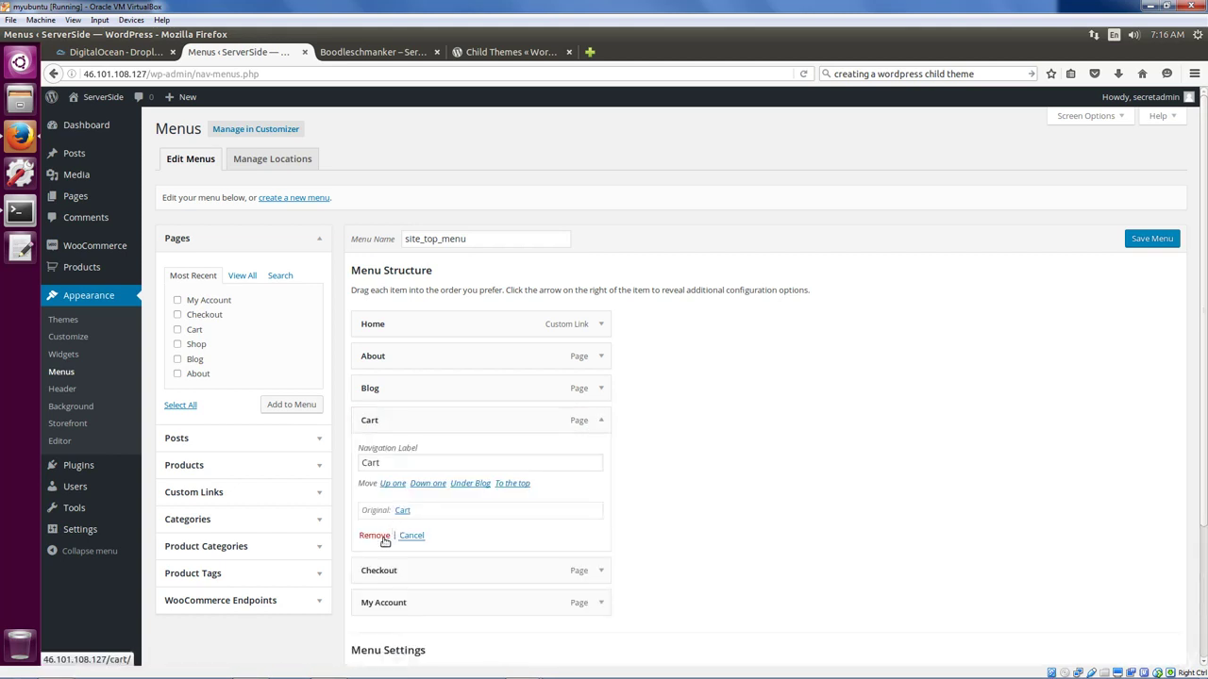
{"action": "left_click", "coordinate": [375, 535]}
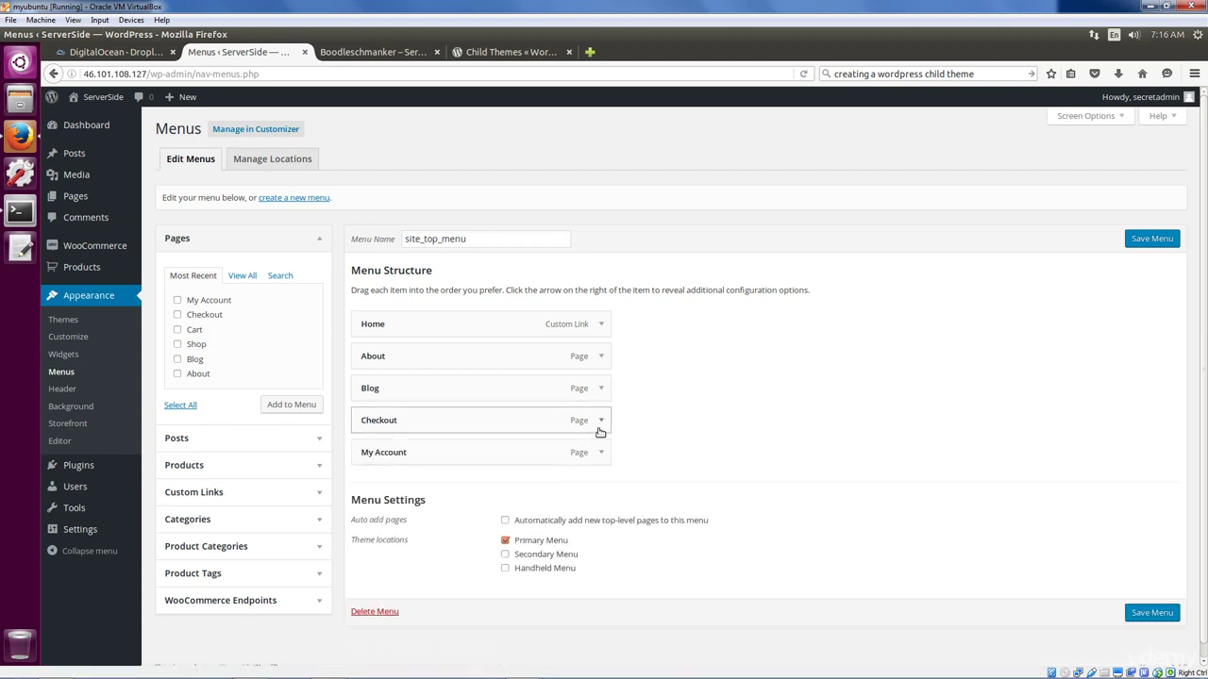
{"action": "left_click", "coordinate": [600, 431]}
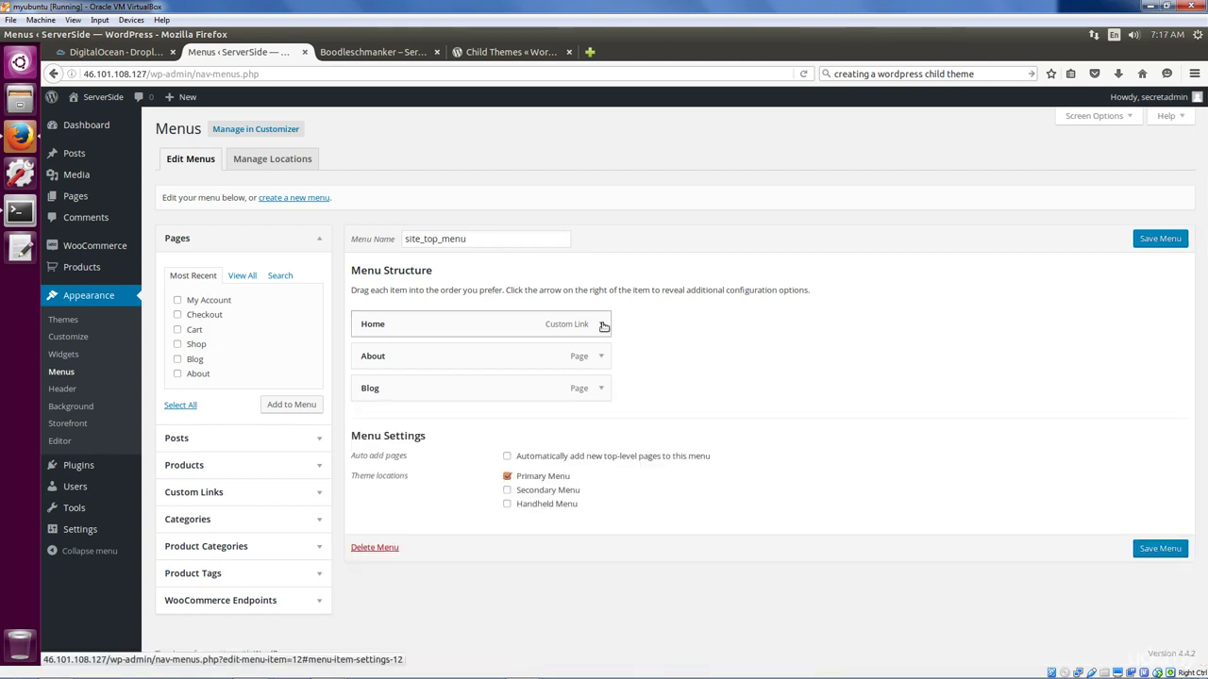
{"action": "left_click", "coordinate": [603, 325]}
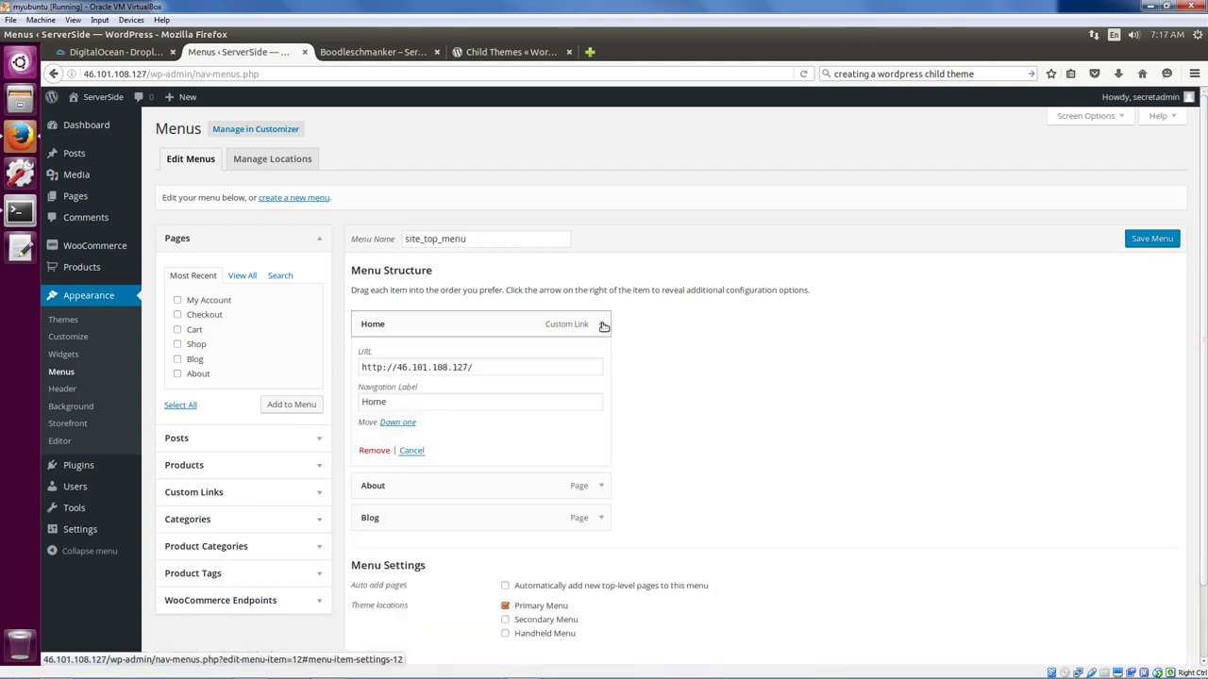
{"action": "left_click", "coordinate": [373, 451]}
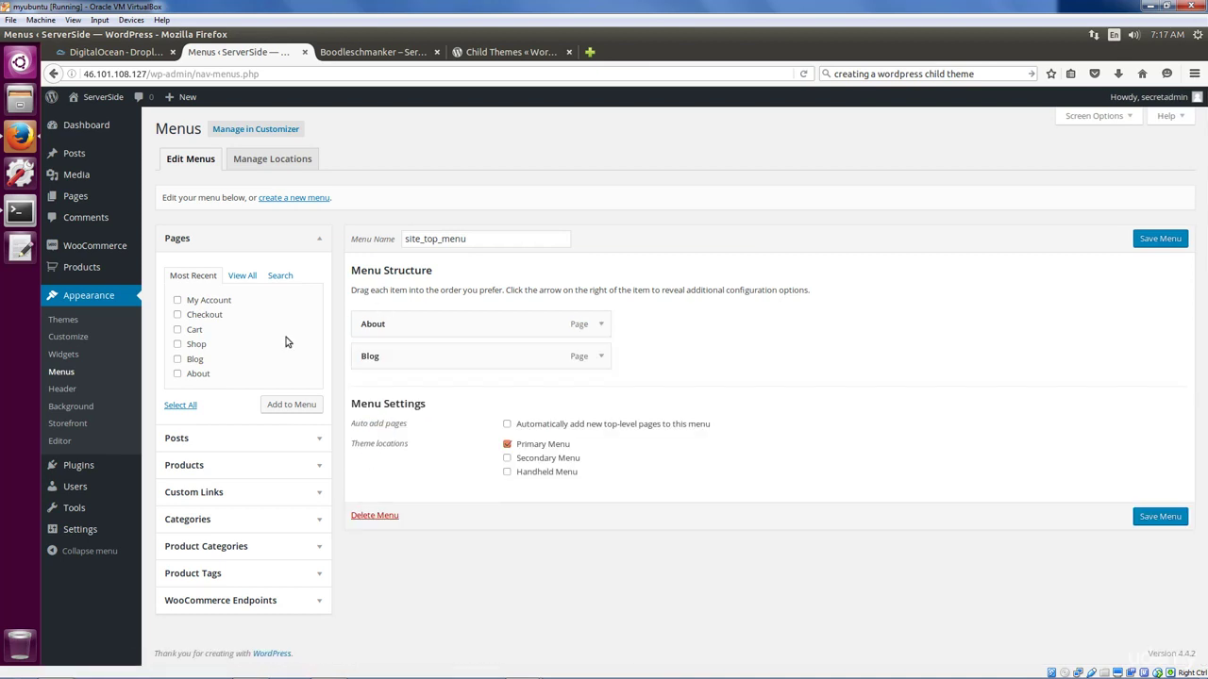
Add the Shop page to site_top_menu as its first item and change its navigation label to Home.
{"action": "left_click", "coordinate": [177, 344]}
{"action": "left_click", "coordinate": [291, 405]}
{"action": "left_click_drag", "start_coordinate": [393, 393], "coordinate": [391, 322]}
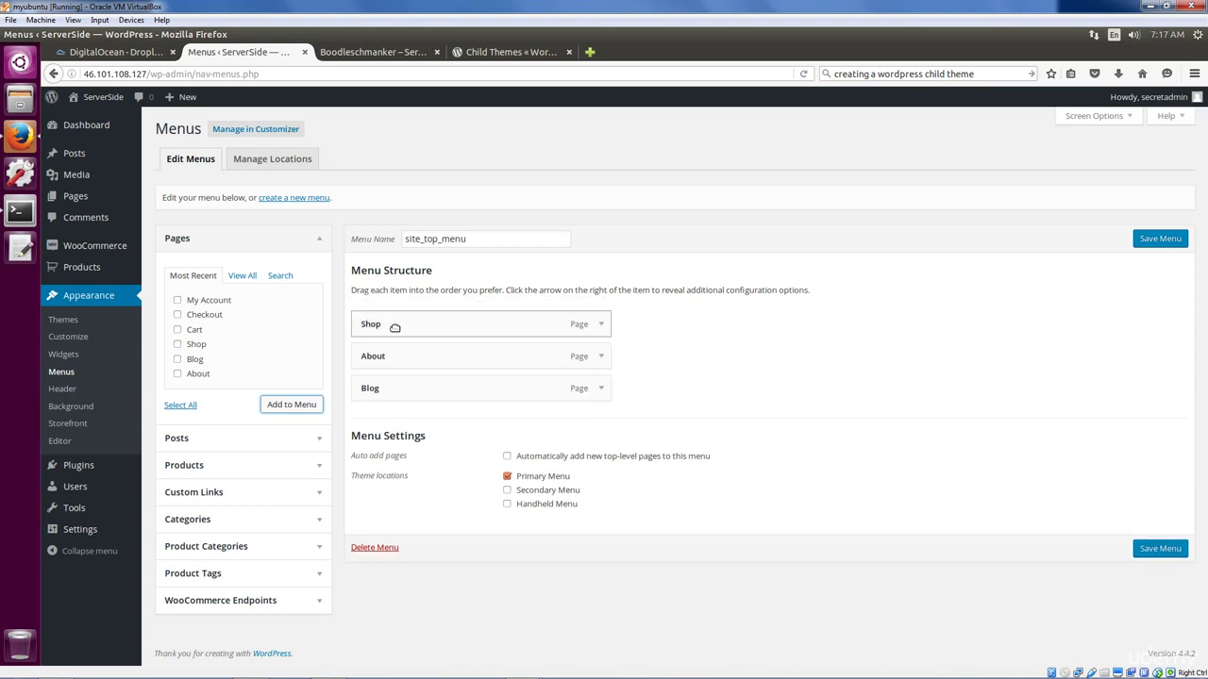
{"action": "left_click", "coordinate": [601, 325]}
{"action": "left_click_drag", "start_coordinate": [409, 368], "coordinate": [322, 363]}
{"action": "type", "text": "Home"}
{"action": "left_click", "coordinate": [727, 434]}
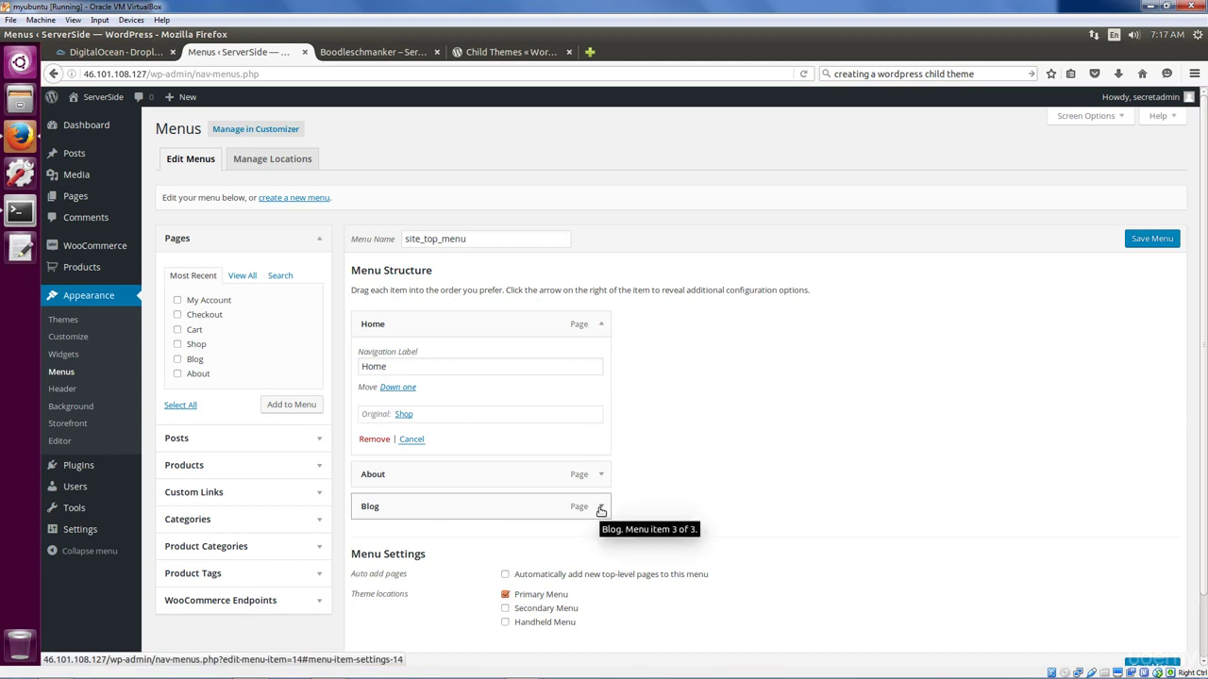
Change the navigation label of the Blog menu item to News.
{"action": "left_click", "coordinate": [601, 510]}
{"action": "left_click_drag", "start_coordinate": [458, 550], "coordinate": [332, 551]}
{"action": "type", "text": "News"}
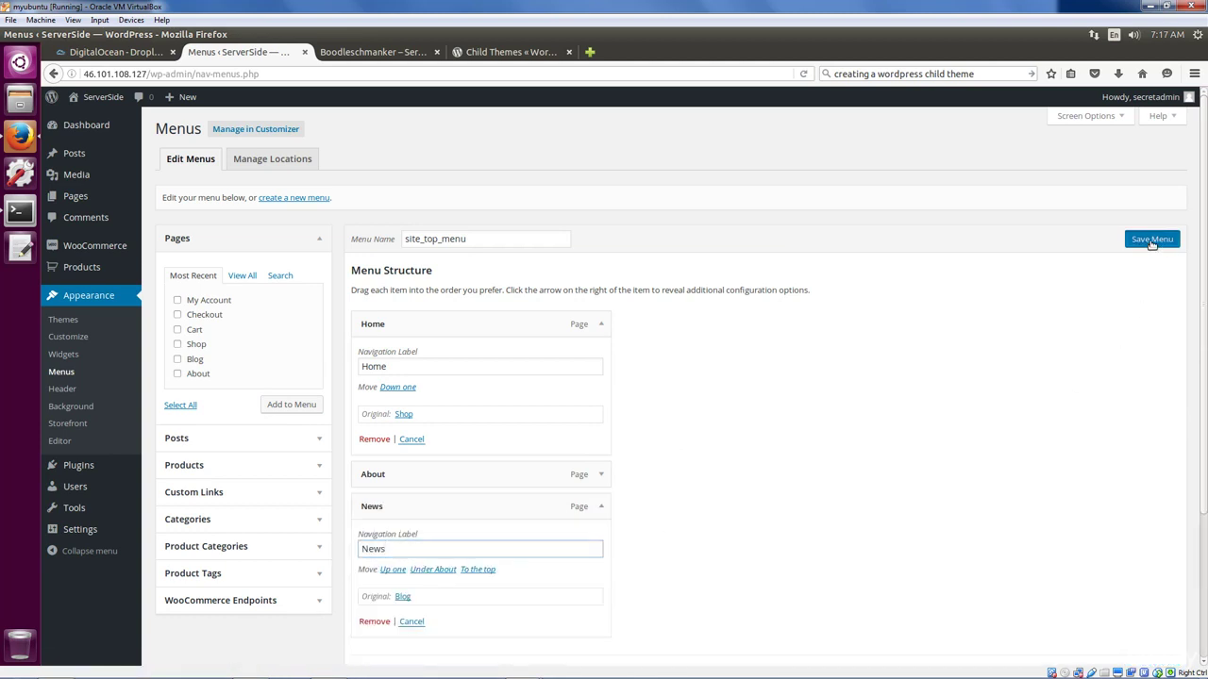
Save site_top_menu, reload the Boodleschmanker product page and open its Home menu item to check the navigation.
{"action": "left_click", "coordinate": [1152, 240]}
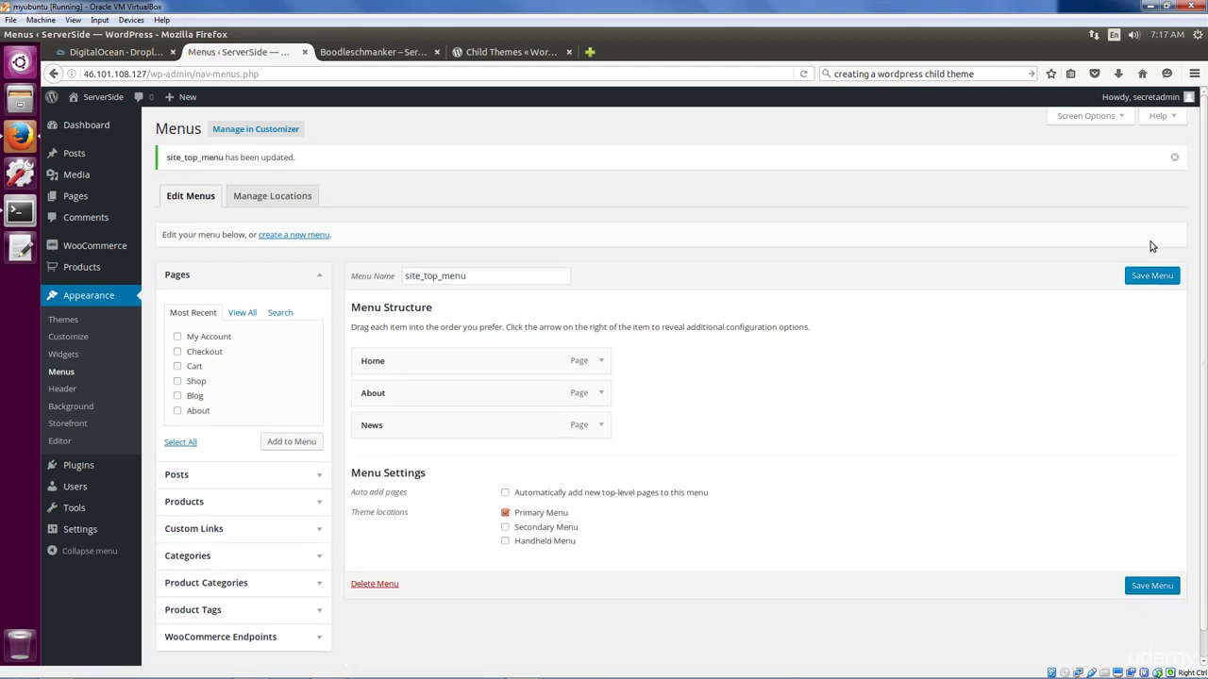
{"action": "left_click", "coordinate": [367, 53]}
{"action": "key", "text": "F5"}
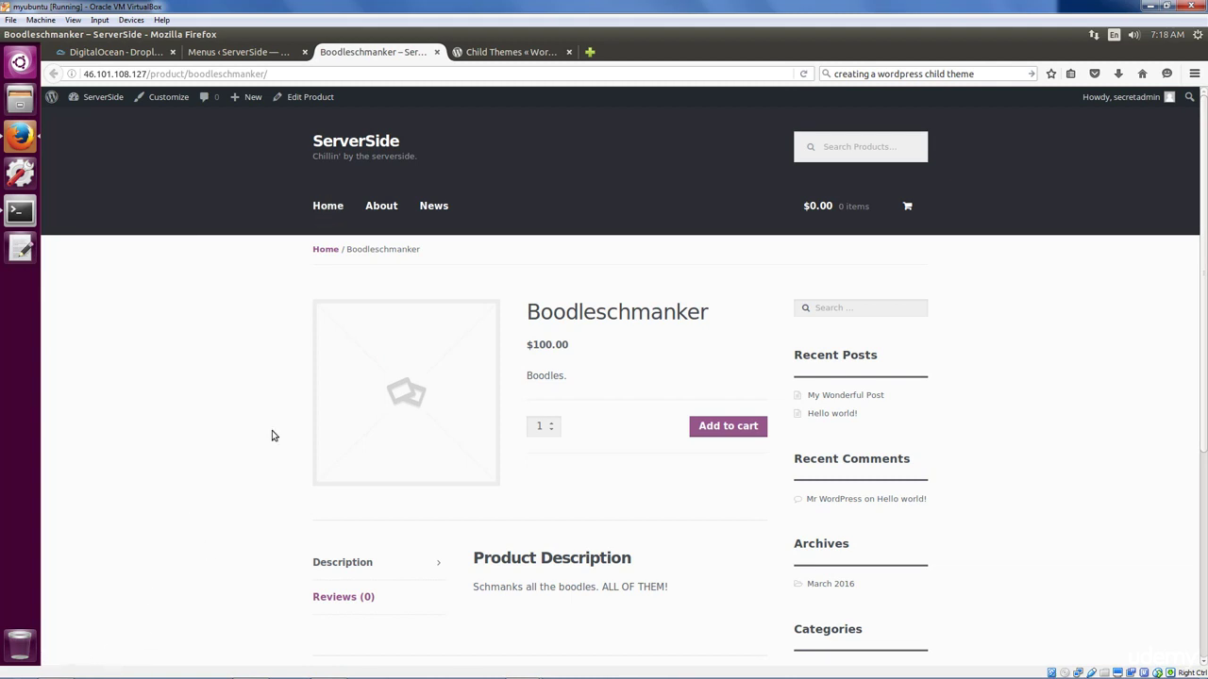
{"action": "left_click", "coordinate": [328, 208]}
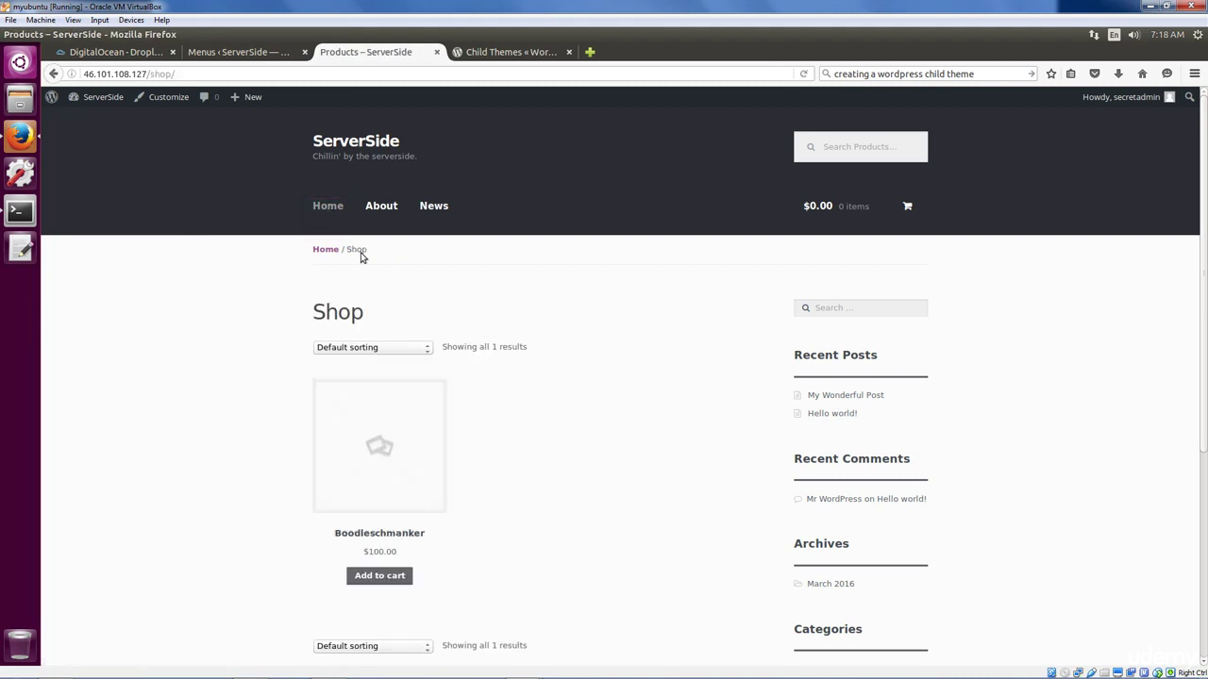
In the Reading Settings, set the front page to a static page, with Shop as front page and Blog as posts page.
{"action": "left_click", "coordinate": [252, 55]}
{"action": "mouse_move", "coordinate": [81, 532]}
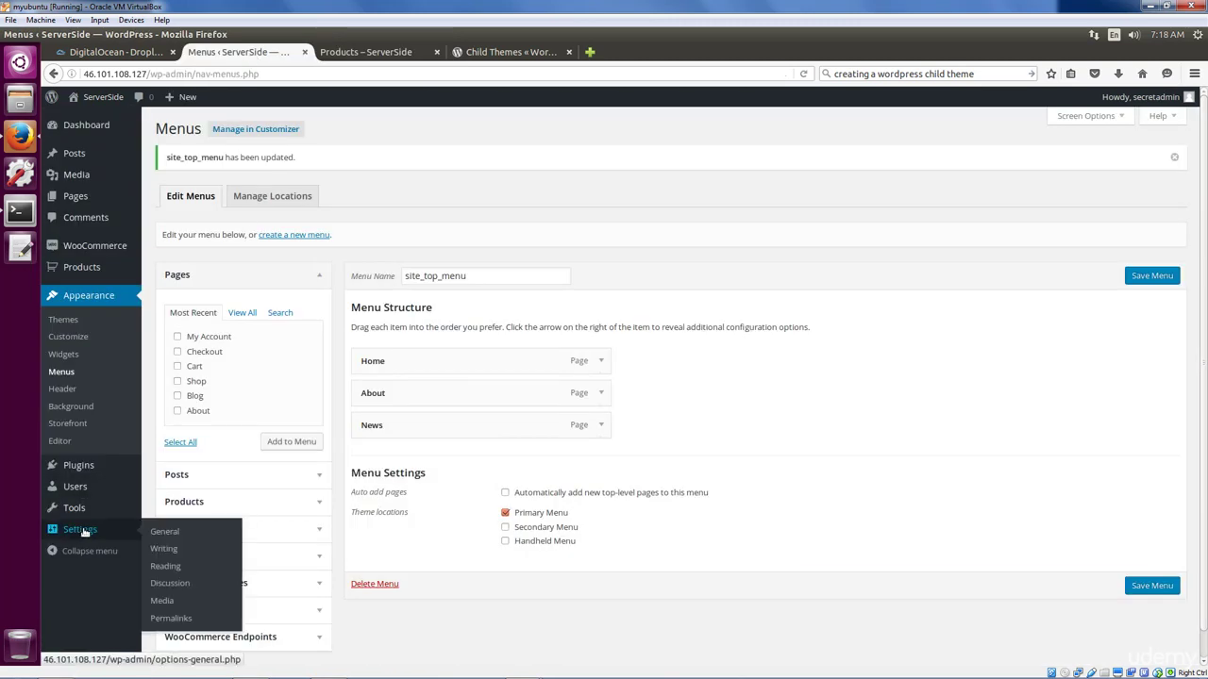
{"action": "left_click", "coordinate": [171, 568]}
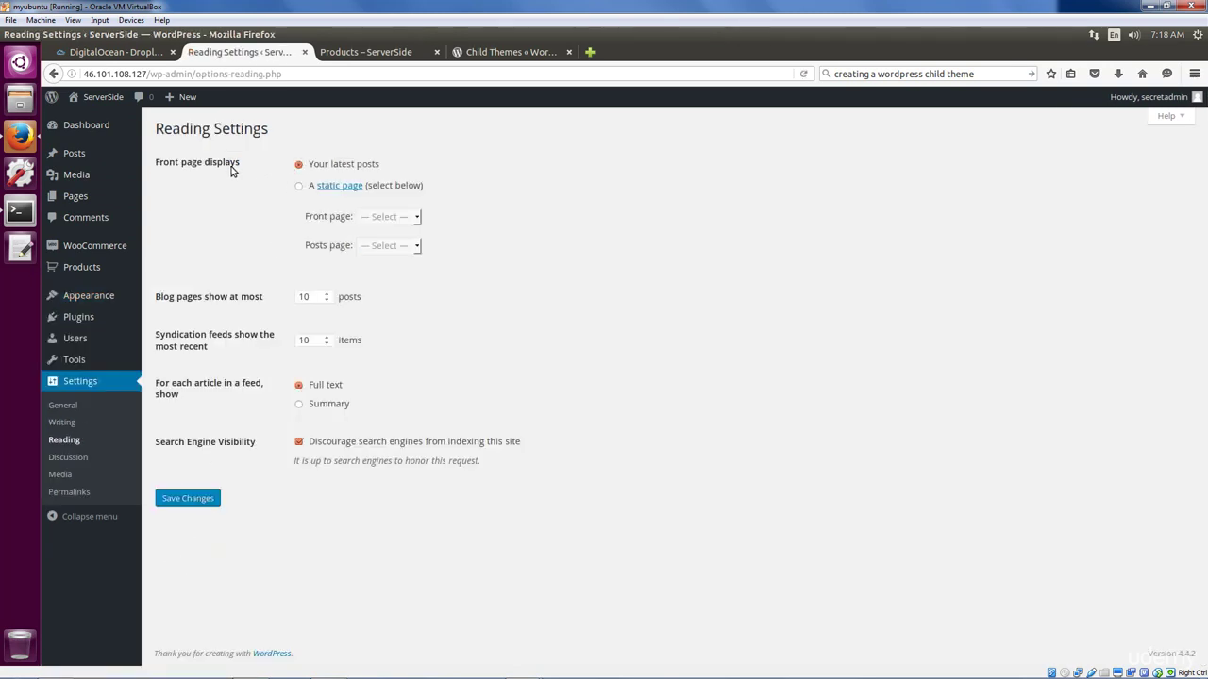
{"action": "left_click", "coordinate": [299, 186]}
{"action": "left_click", "coordinate": [407, 219]}
{"action": "left_click", "coordinate": [397, 309]}
{"action": "left_click", "coordinate": [399, 248]}
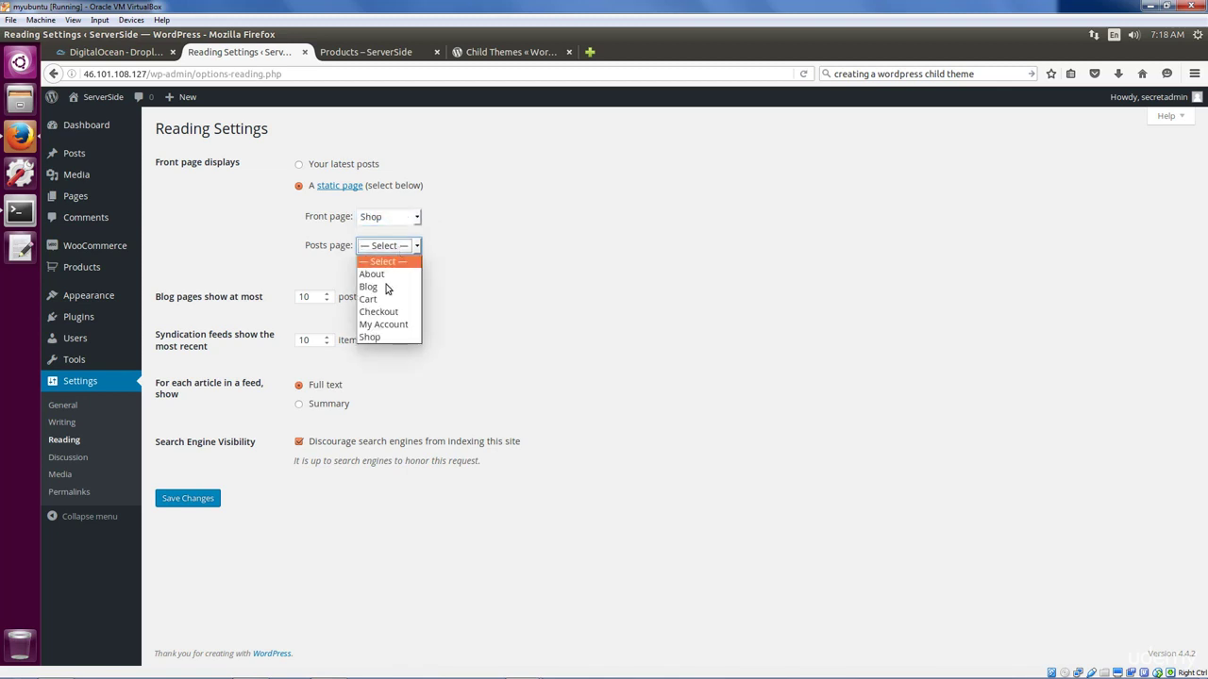
{"action": "left_click", "coordinate": [387, 285]}
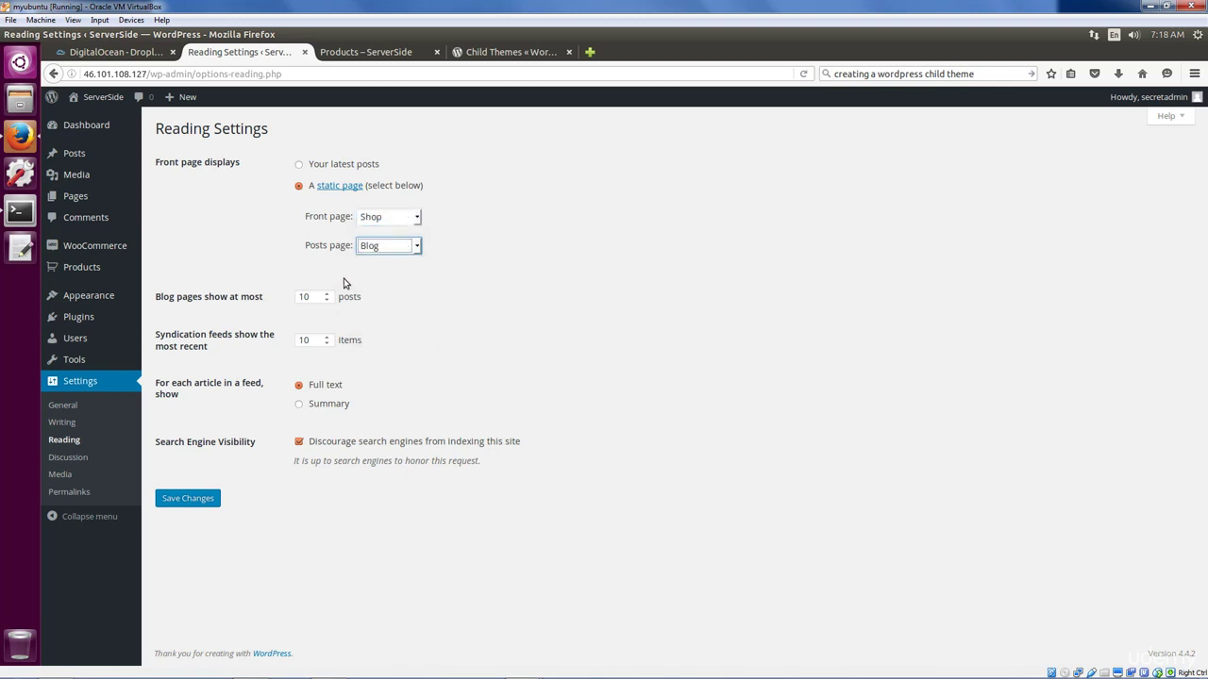
View the store's News page and compare it with the chosen posts page before saving.
{"action": "left_click", "coordinate": [355, 57]}
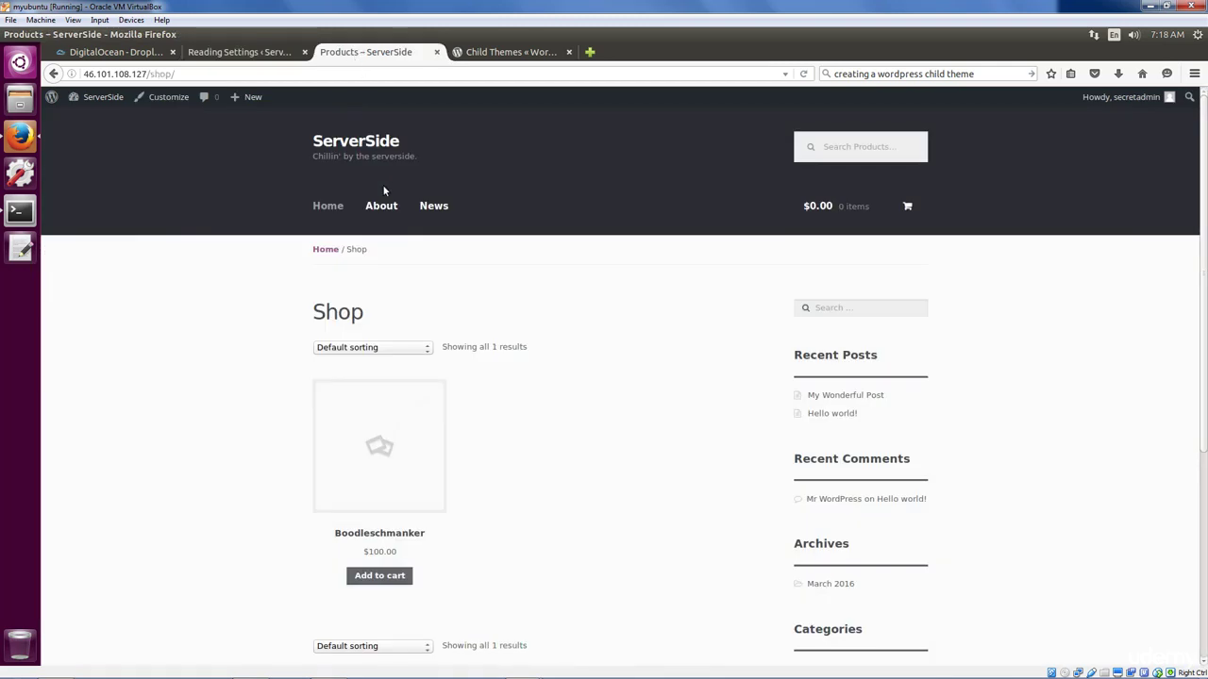
{"action": "left_click", "coordinate": [434, 209]}
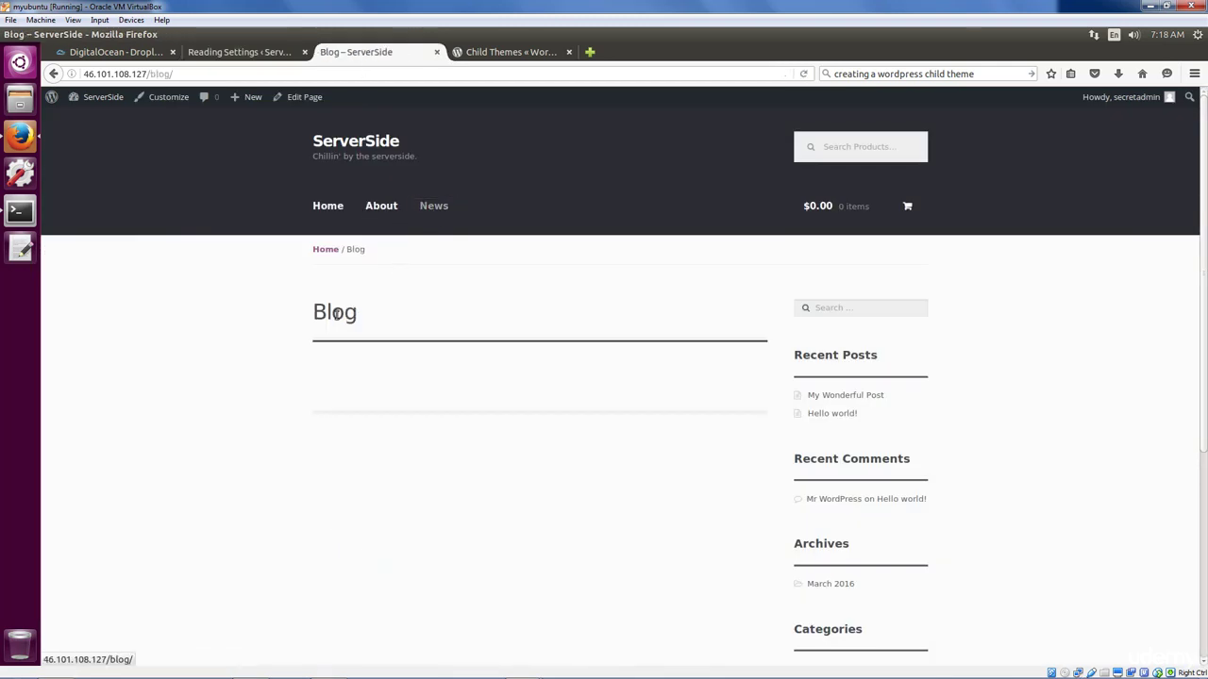
{"action": "left_click", "coordinate": [249, 58]}
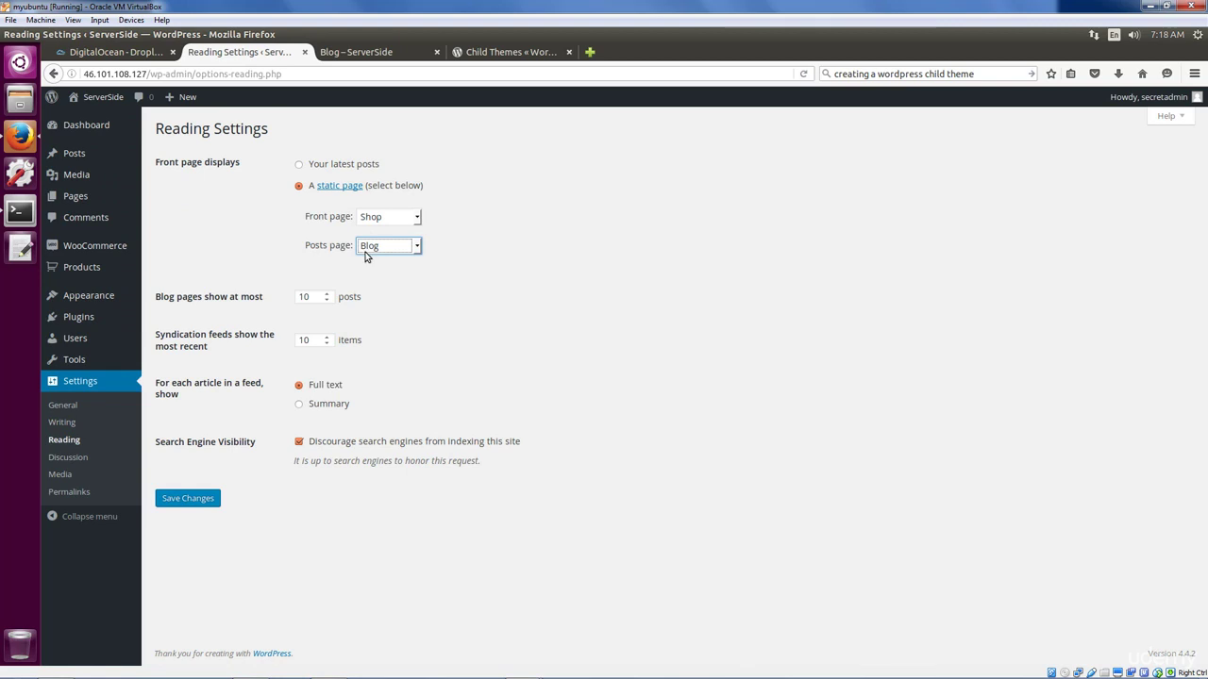
{"action": "left_click", "coordinate": [344, 53]}
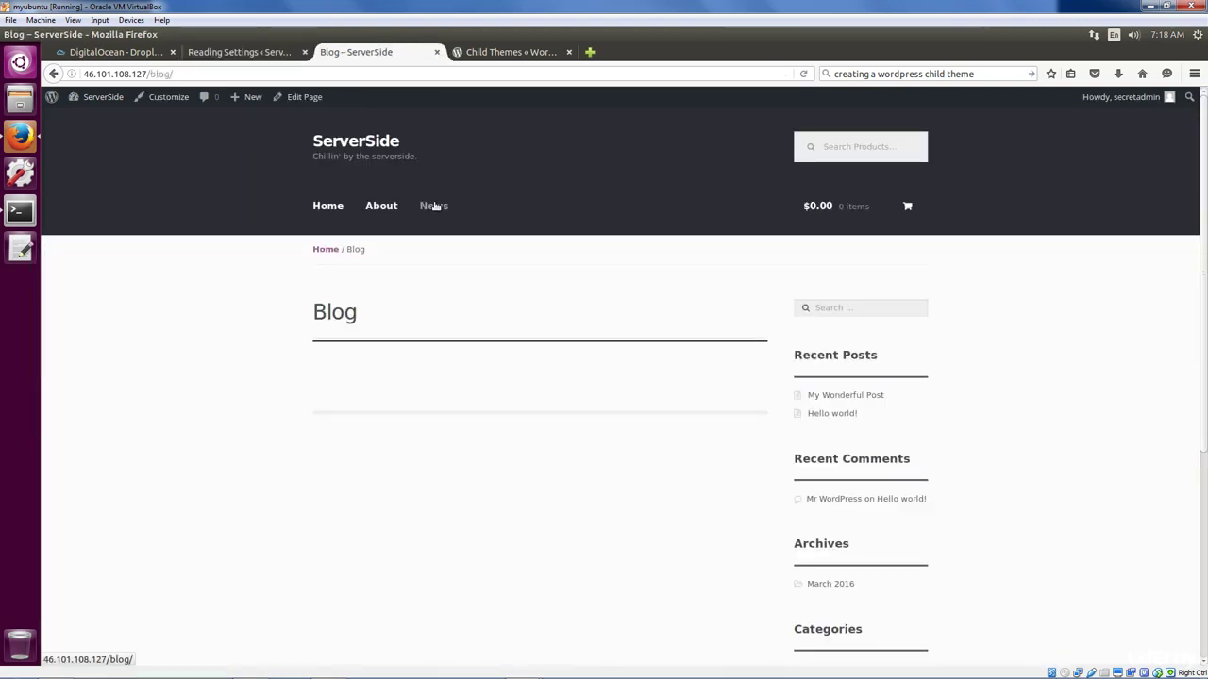
Save the Reading Settings and reload the store's Blog page.
{"action": "left_click", "coordinate": [263, 55]}
{"action": "left_click", "coordinate": [179, 497]}
{"action": "left_click", "coordinate": [344, 54]}
{"action": "left_click", "coordinate": [199, 75]}
{"action": "key", "text": "Return"}
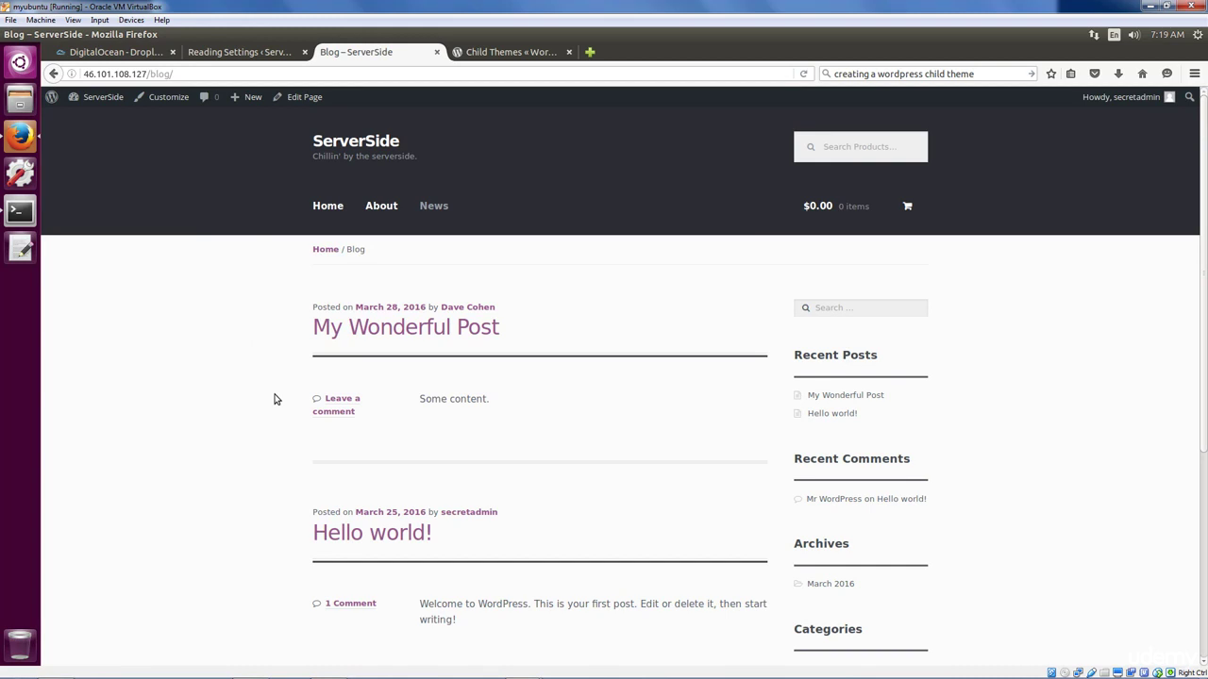
Visit the Home, About and News pages through the store navigation and check the News page's address.
{"action": "left_click", "coordinate": [328, 205]}
{"action": "left_click", "coordinate": [374, 208]}
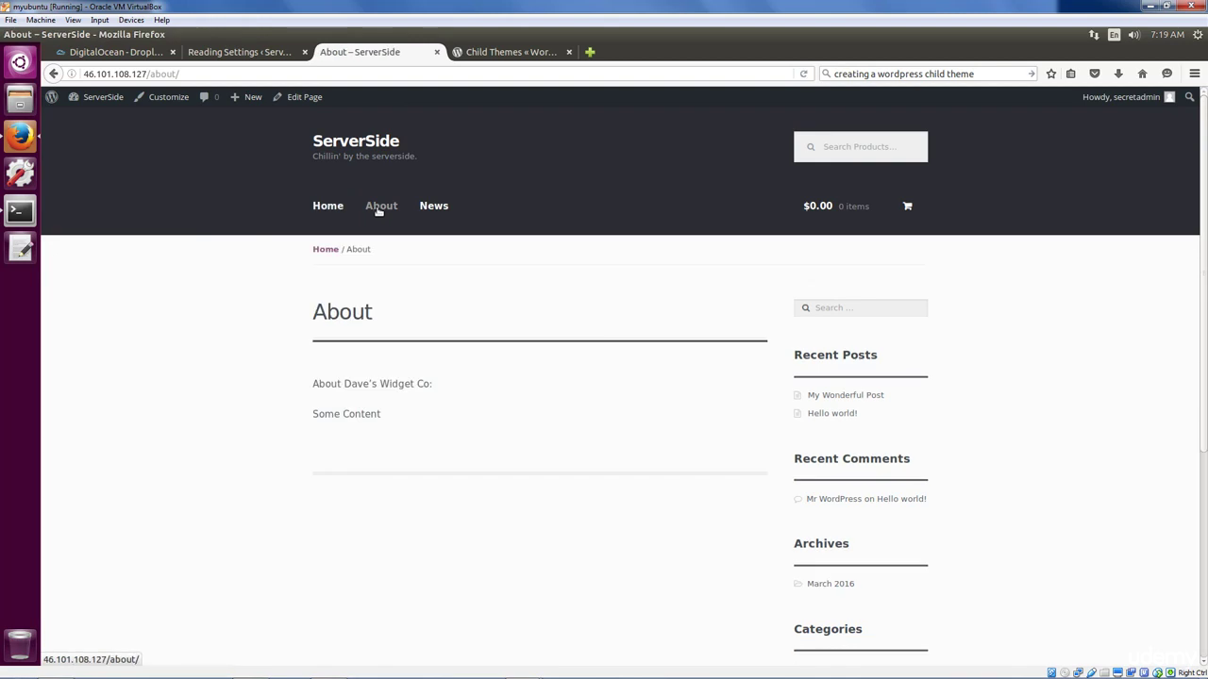
{"action": "left_click", "coordinate": [434, 207]}
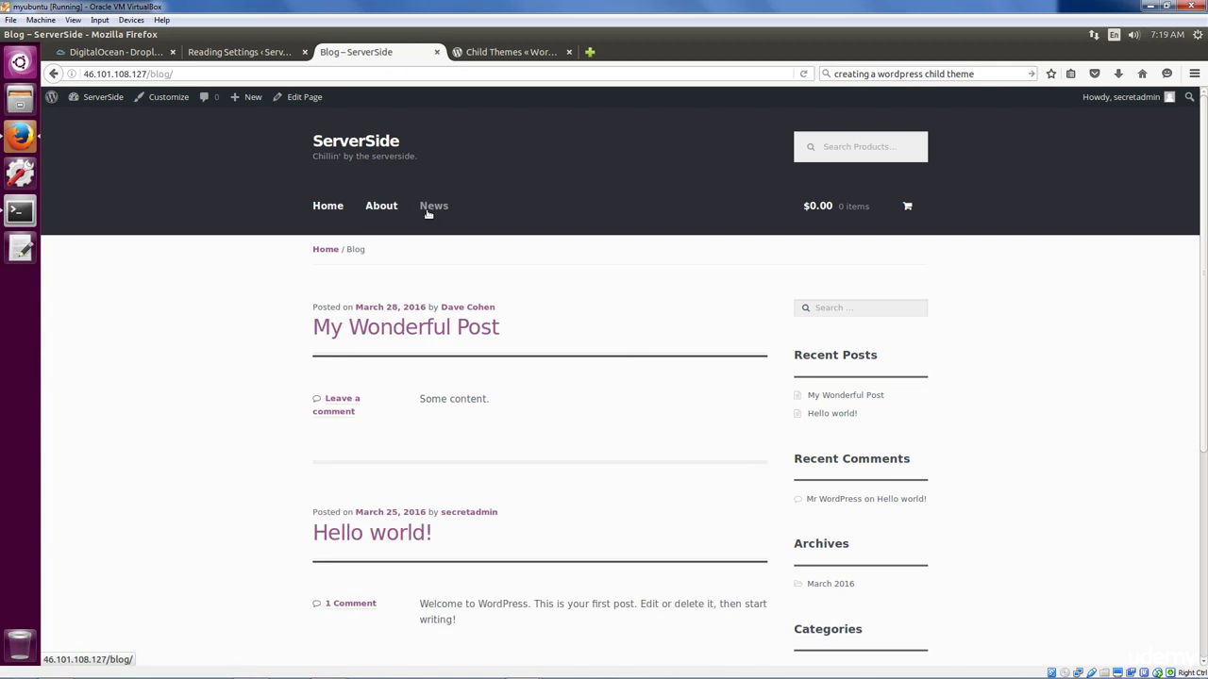
{"action": "left_click_drag", "start_coordinate": [188, 76], "coordinate": [155, 74]}
{"action": "left_click", "coordinate": [206, 77]}
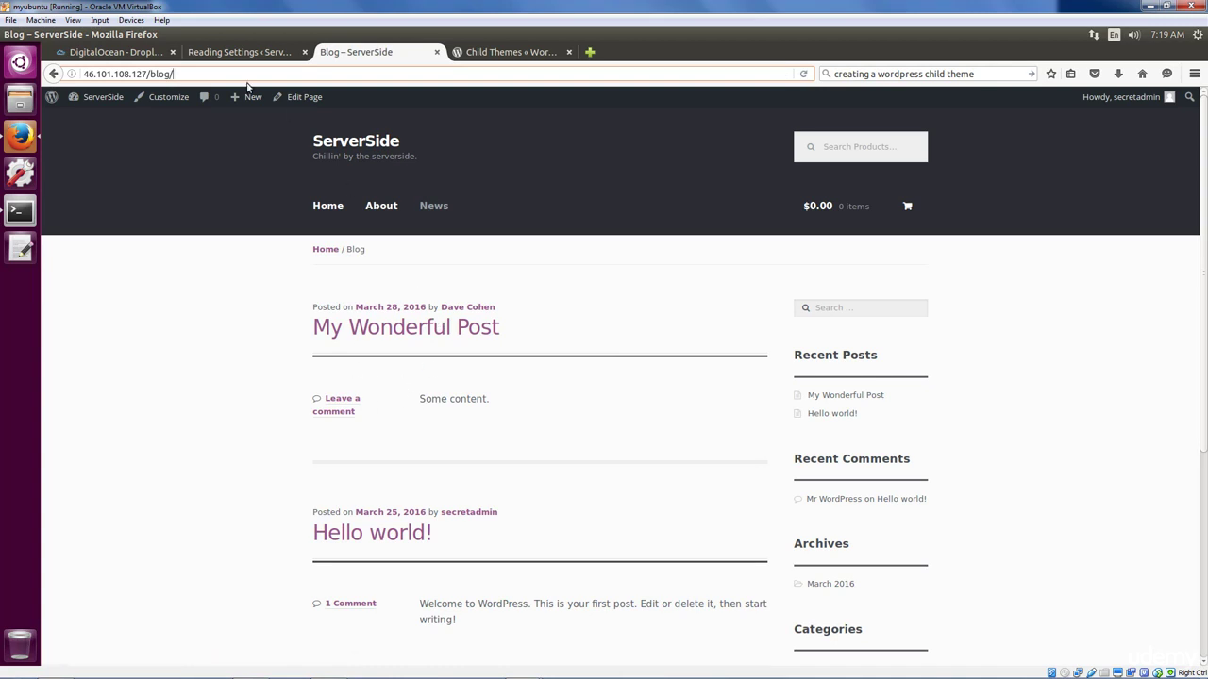
Review the static page settings, open the store's front page through the site title and check its address.
{"action": "left_click", "coordinate": [234, 54]}
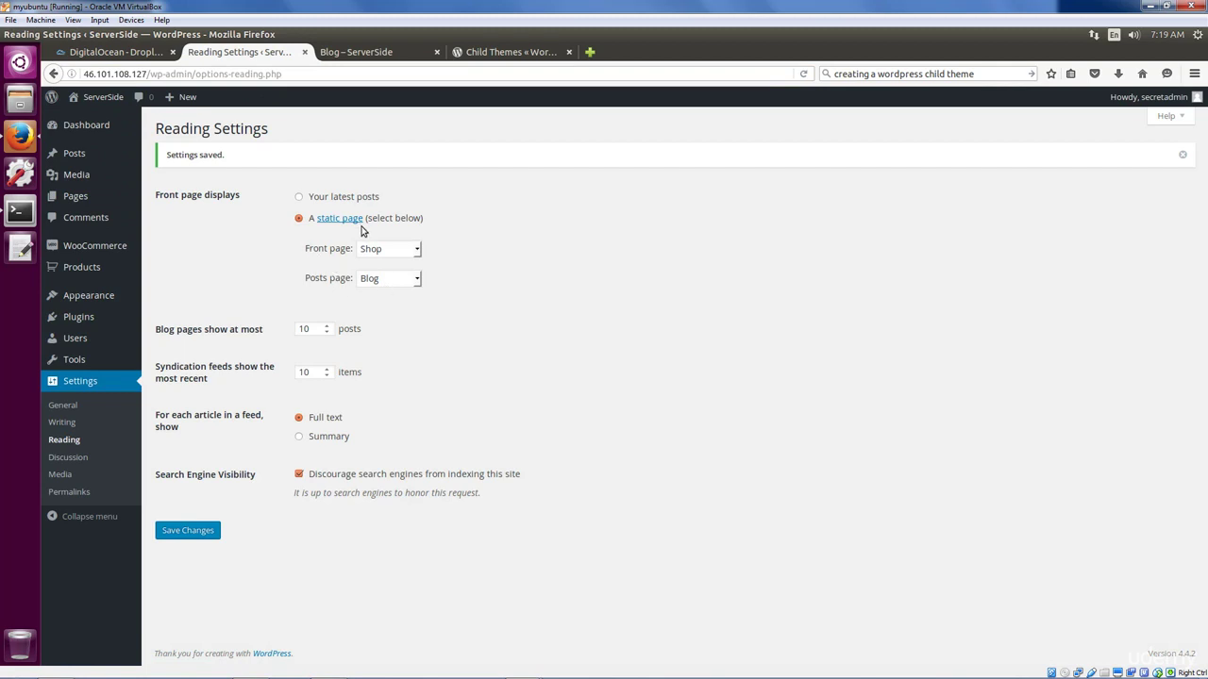
{"action": "left_click", "coordinate": [332, 53]}
{"action": "left_click", "coordinate": [346, 142]}
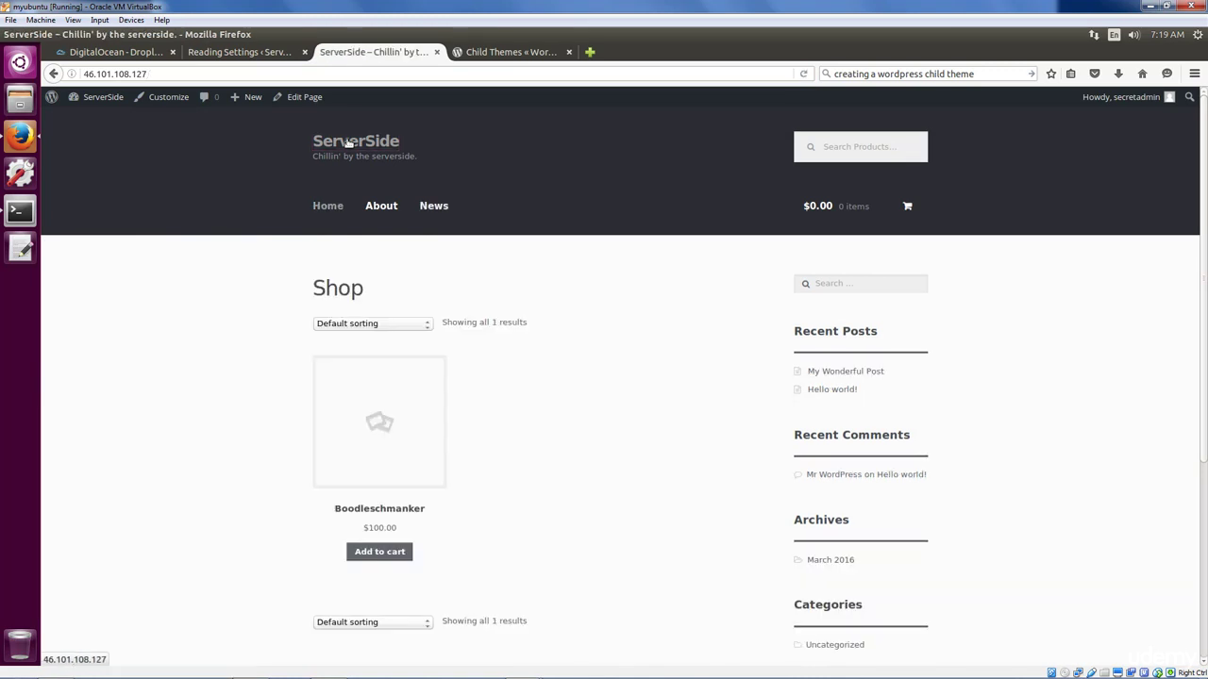
{"action": "left_click", "coordinate": [162, 74]}
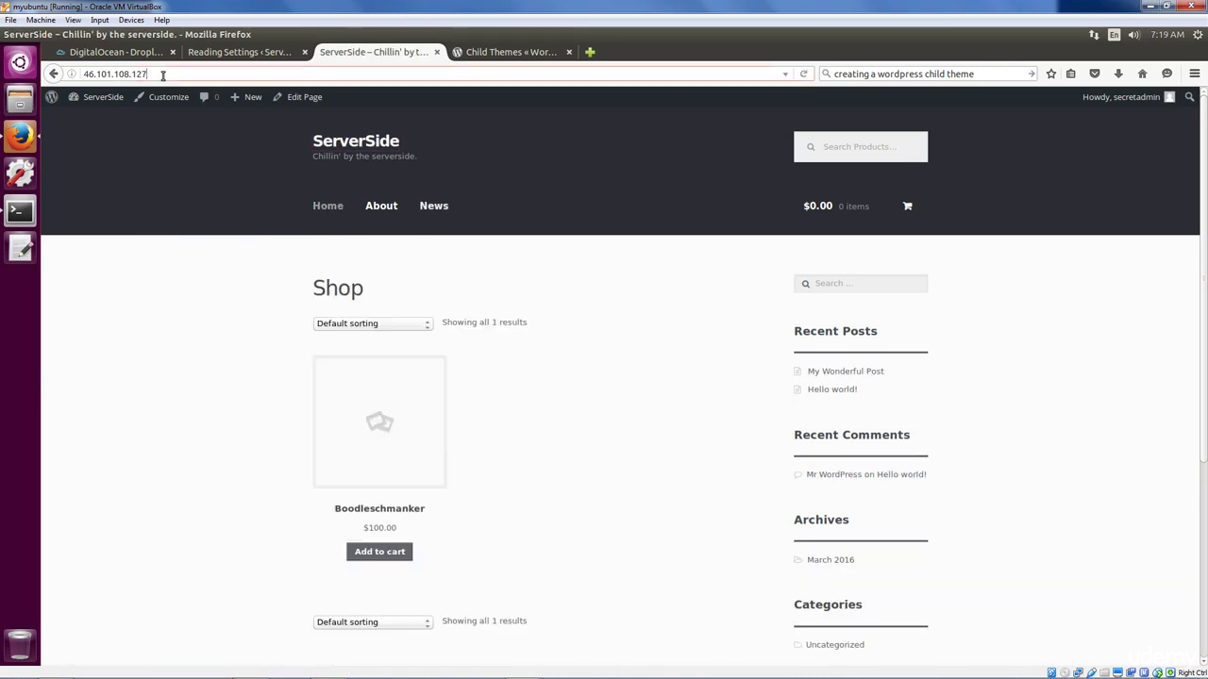
Return to the WordPress admin, open the Menus page and review the name and structure of site_top_menu.
{"action": "key", "text": "ctrl+Page_Up"}
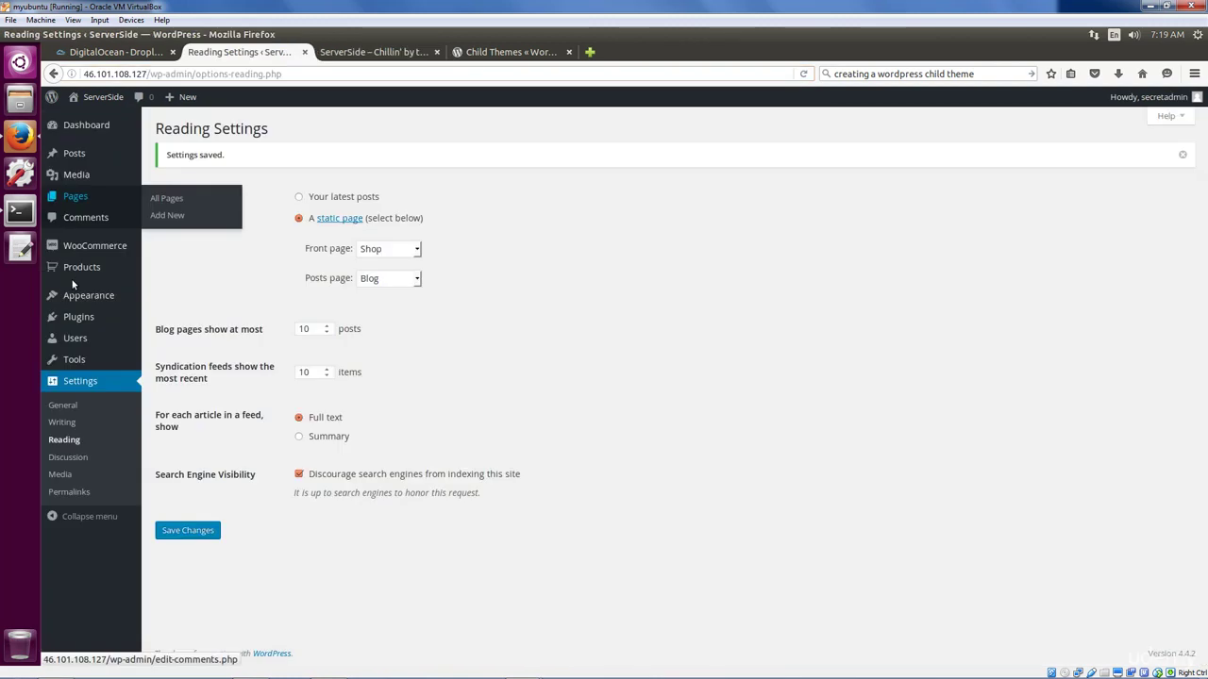
{"action": "mouse_move", "coordinate": [122, 298]}
{"action": "left_click", "coordinate": [164, 352]}
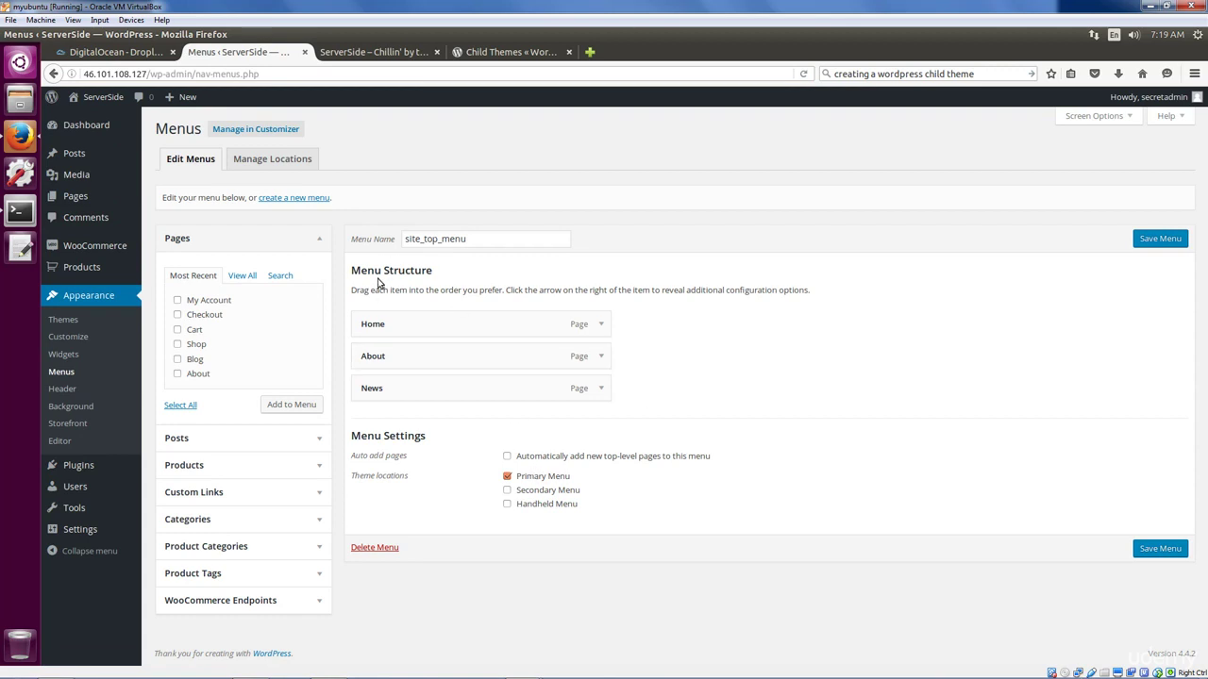
{"action": "double_click", "coordinate": [423, 241]}
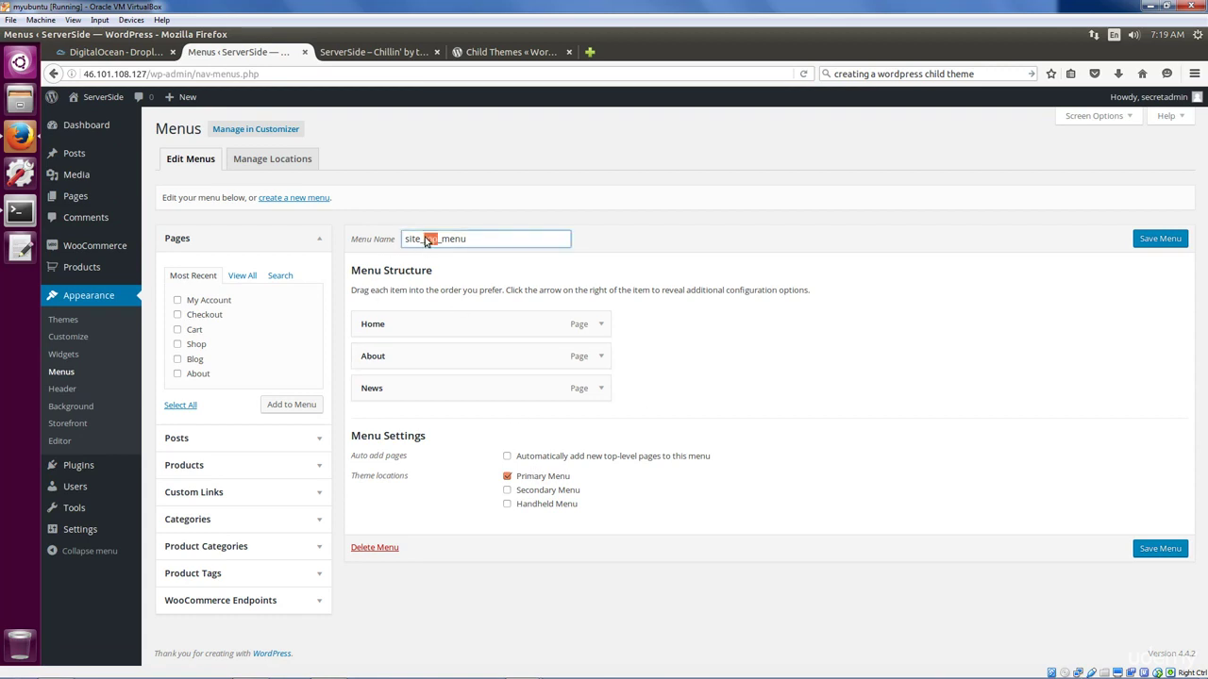
{"action": "left_click", "coordinate": [420, 294]}
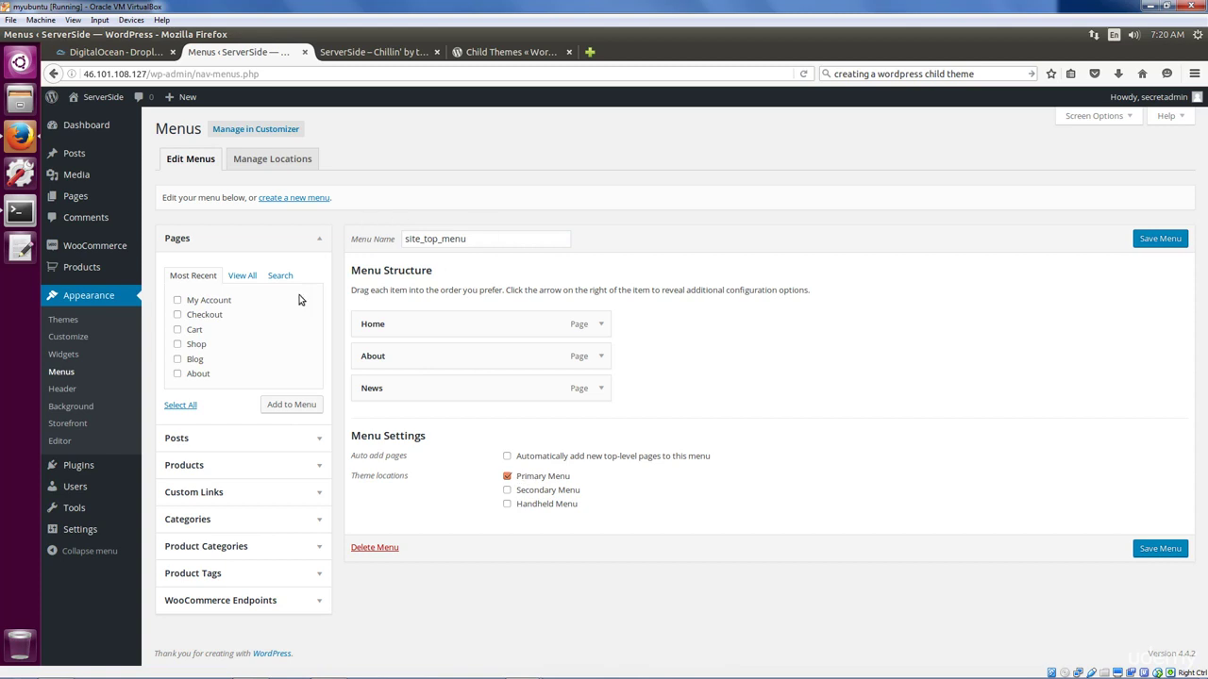
Try the Secondary Menu theme location for site_top_menu, restore Primary Menu and save the menu.
{"action": "left_click", "coordinate": [507, 477]}
{"action": "left_click", "coordinate": [507, 490]}
{"action": "left_click", "coordinate": [508, 490]}
{"action": "left_click", "coordinate": [508, 476]}
{"action": "left_click", "coordinate": [1162, 239]}
Open the WordPress dashboard, look over its settings and appearance sections, and return to the store's front page.
{"action": "left_click", "coordinate": [86, 125]}
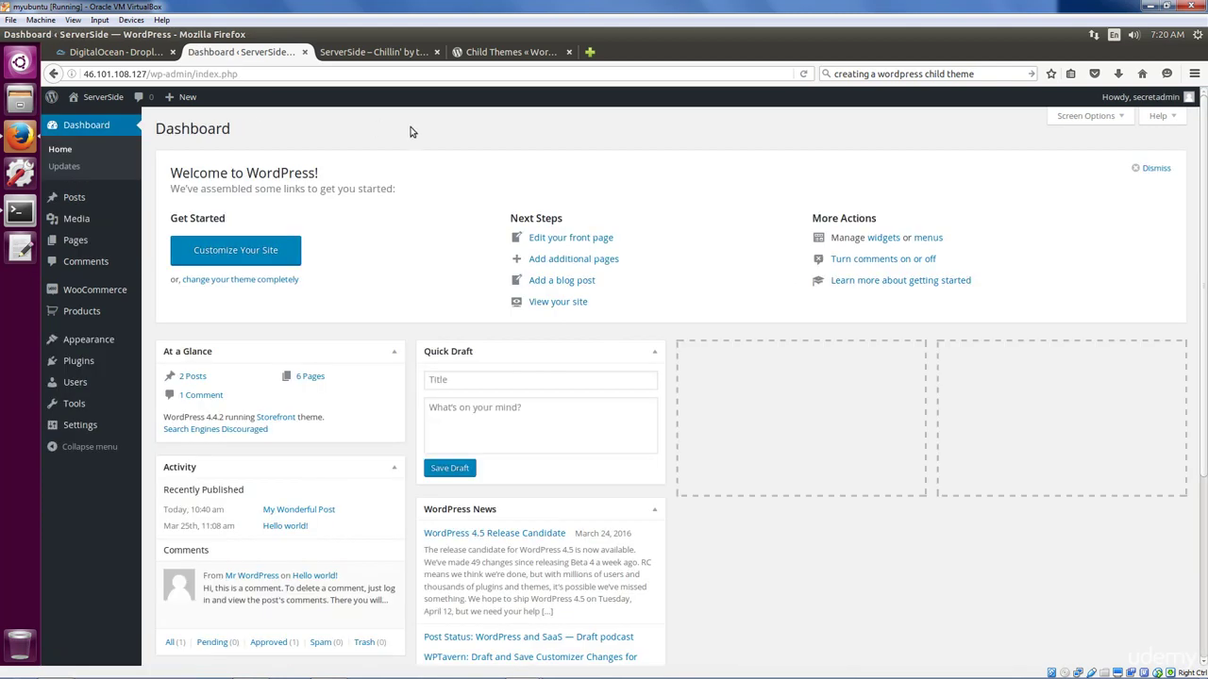
{"action": "mouse_move", "coordinate": [81, 423]}
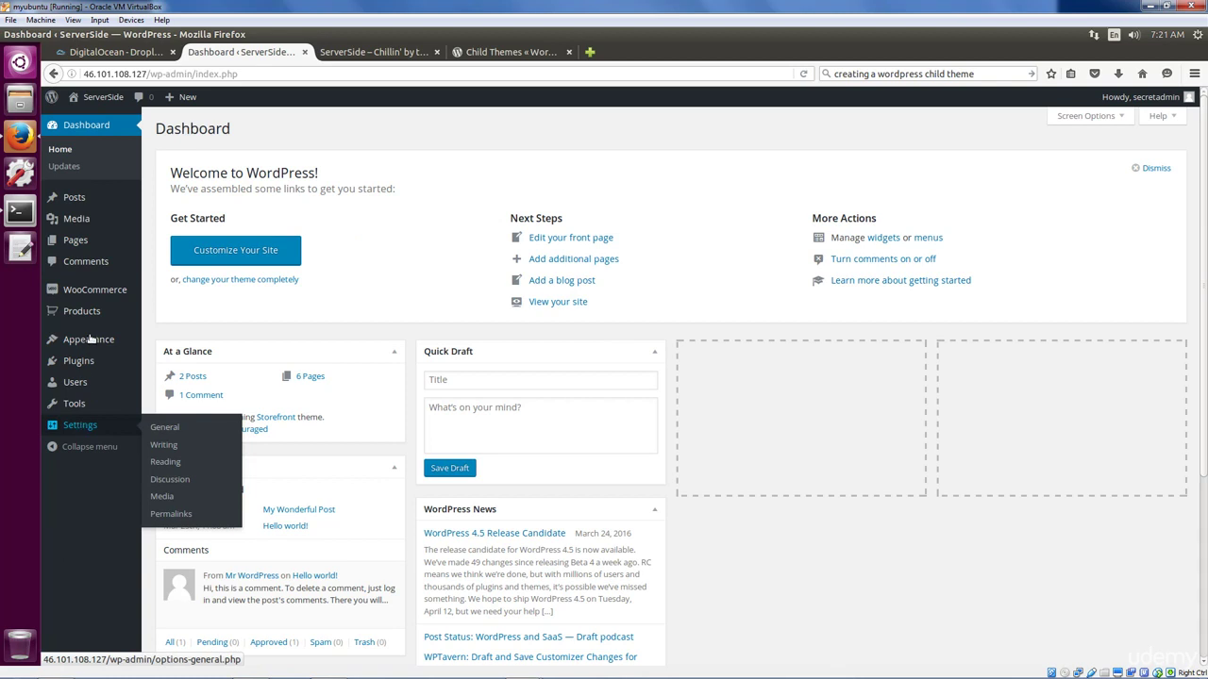
{"action": "mouse_move", "coordinate": [89, 339]}
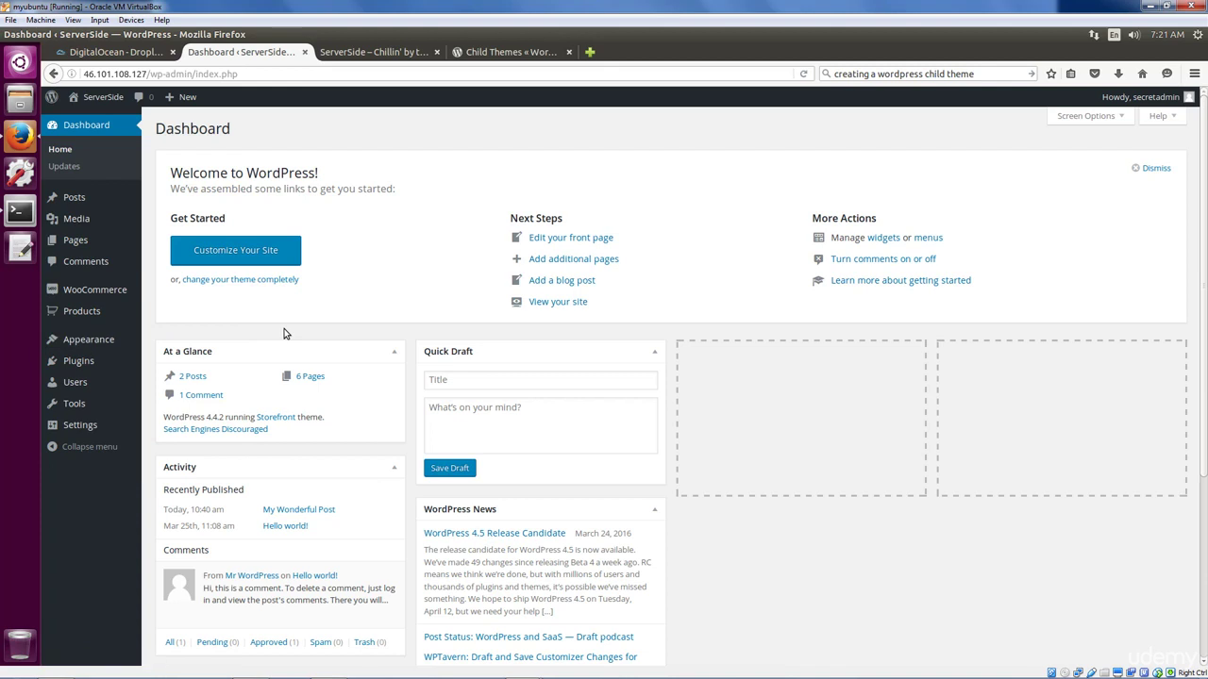
{"action": "left_click", "coordinate": [382, 49]}
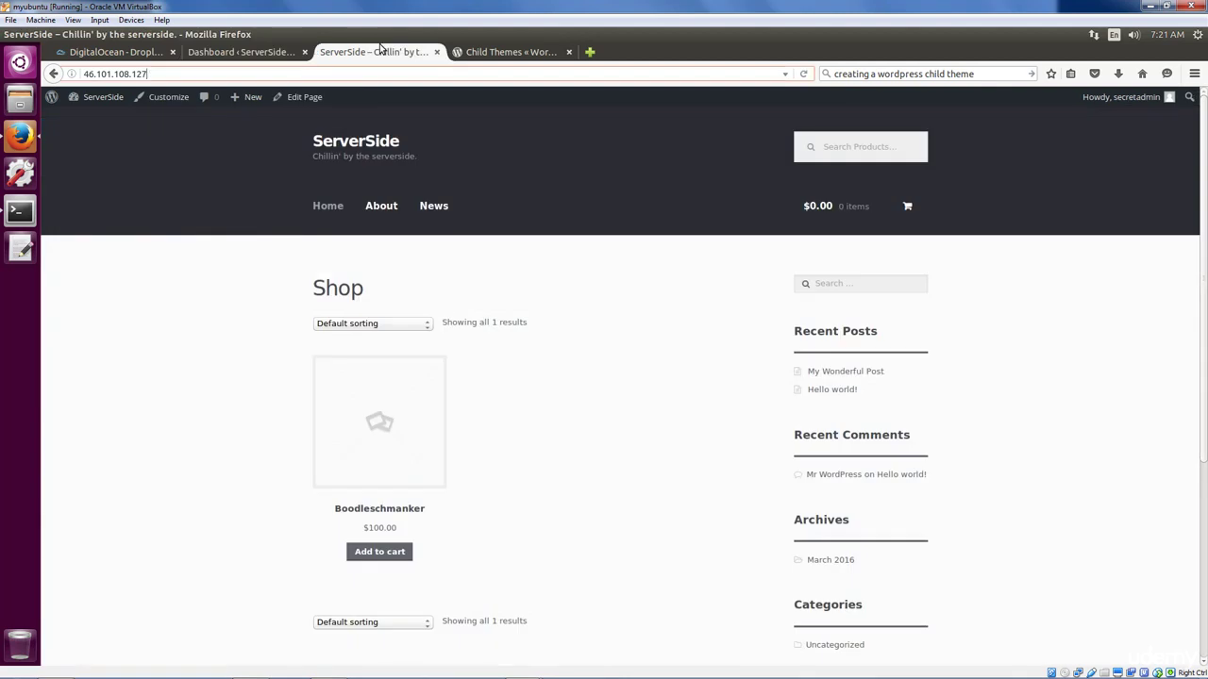